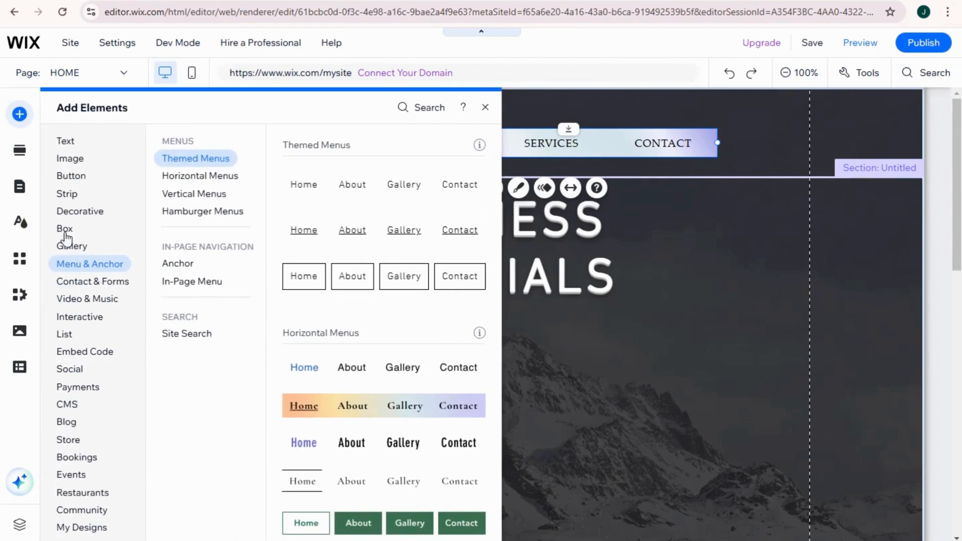
Add the navy SEND button and place it in the header row to the right of the navigation menu.
left_click(80, 211)
left_click(73, 178)
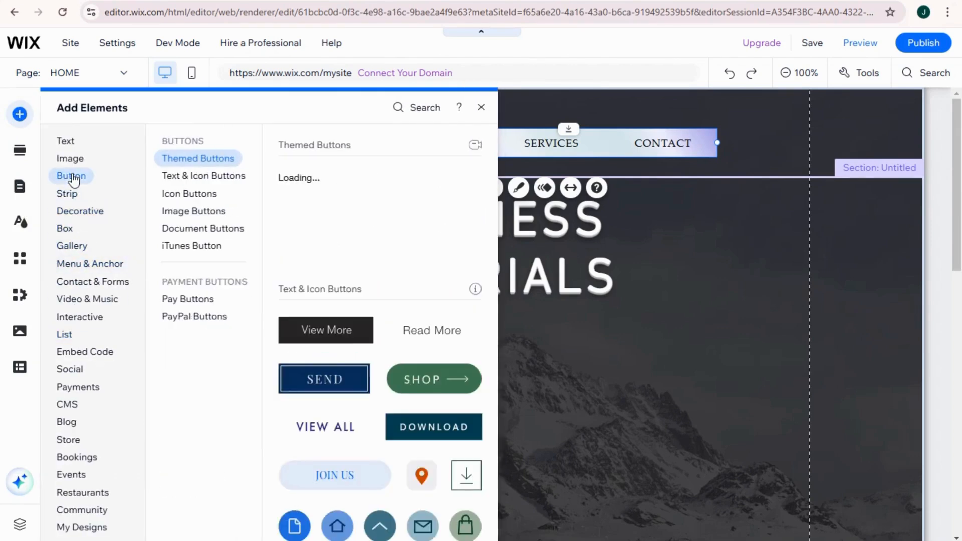
left_click(341, 379)
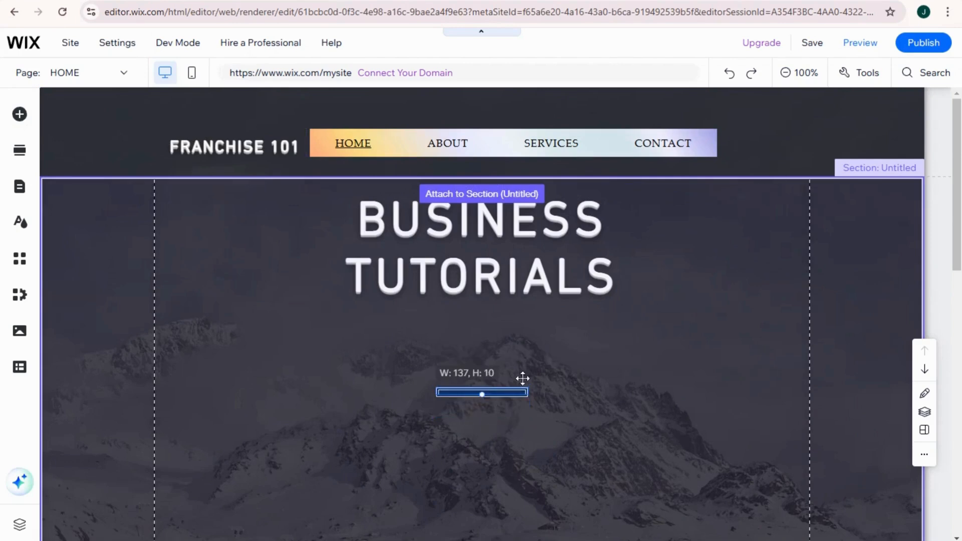
left_click_drag(484, 413, 861, 134)
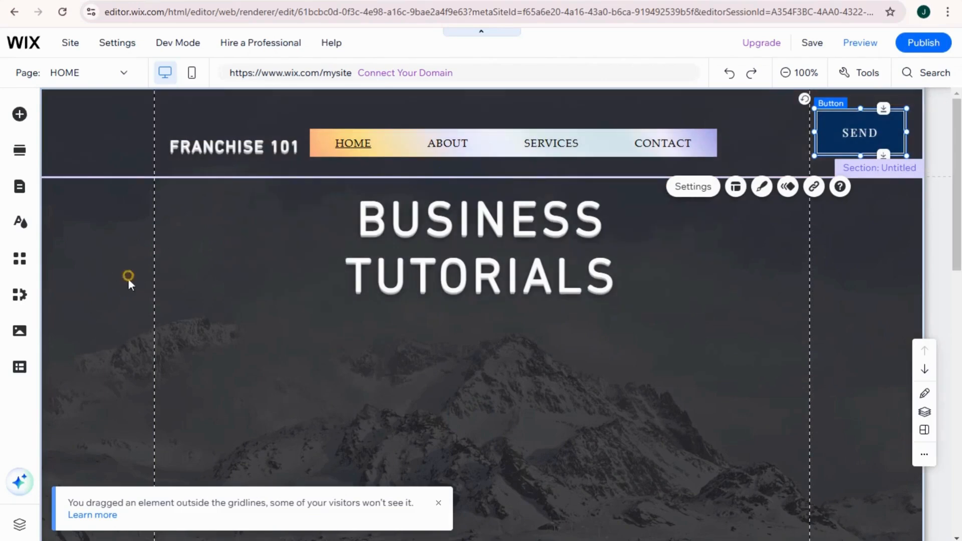
left_click(128, 278)
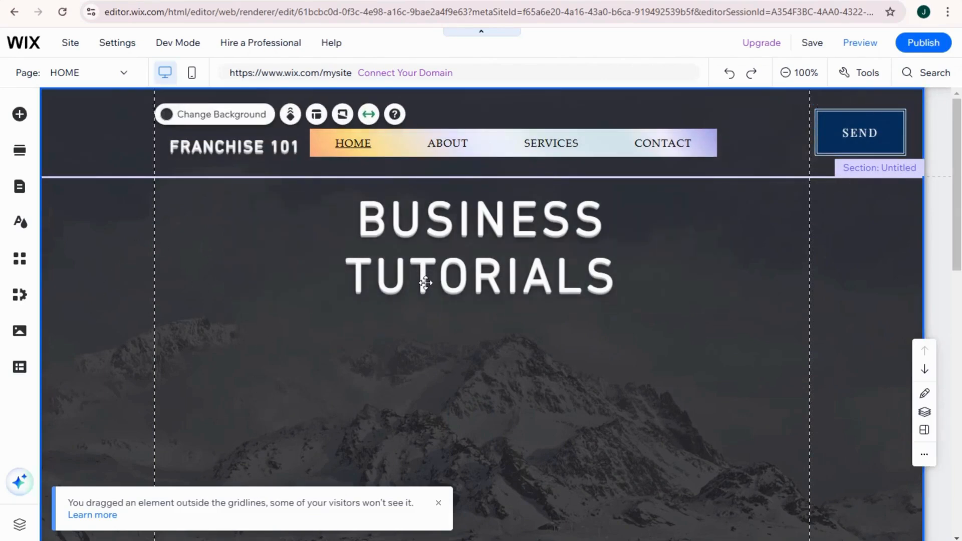
Add a blank section between the header and the HOME 1 section.
left_click(424, 279)
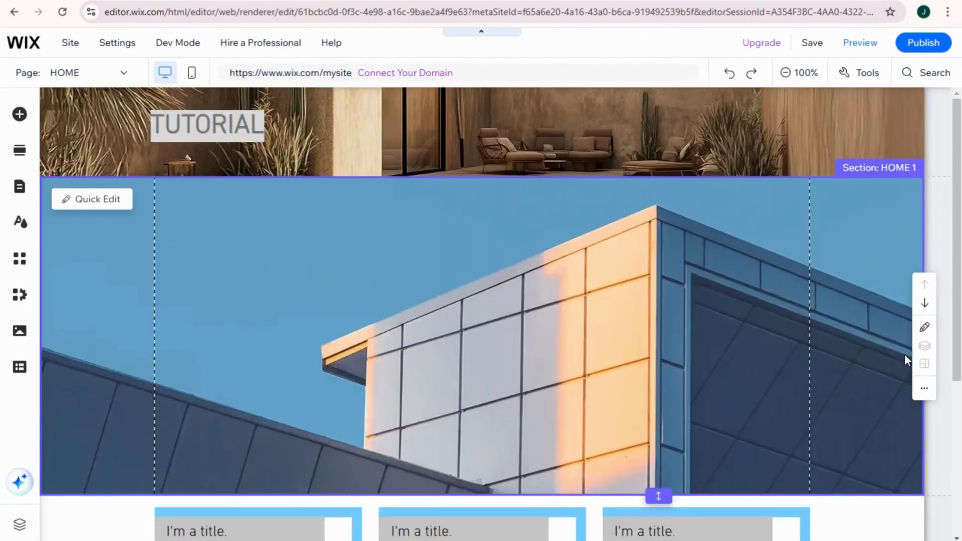
left_click(795, 76)
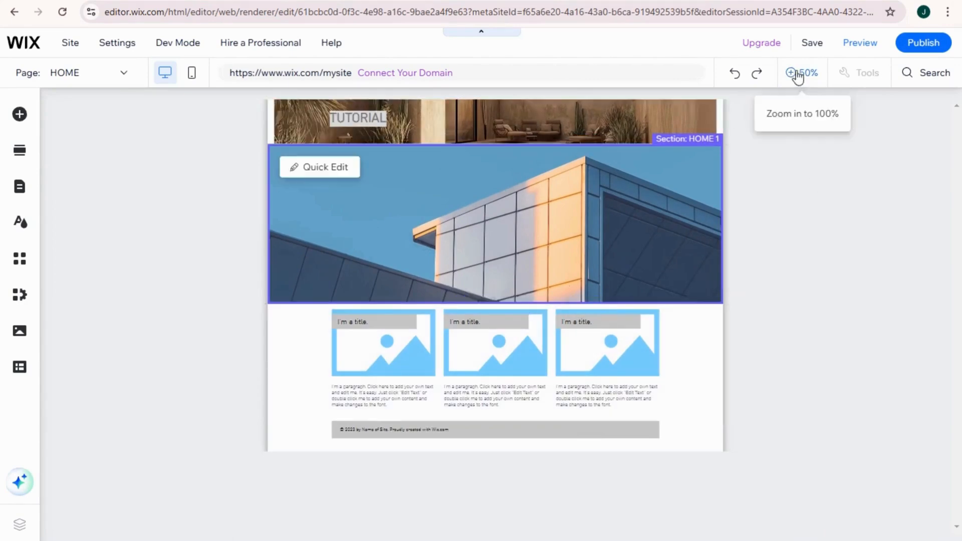
left_click(798, 75)
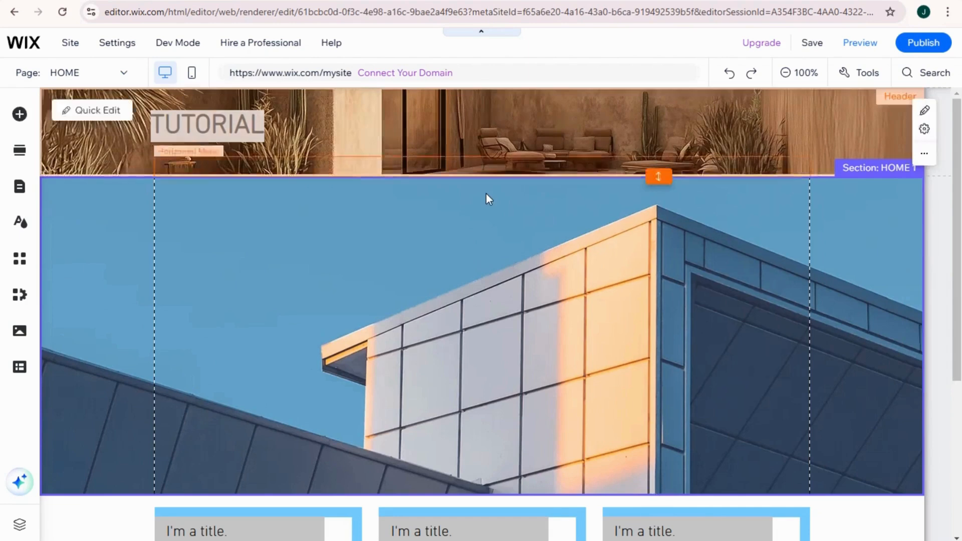
mouse_move(487, 191)
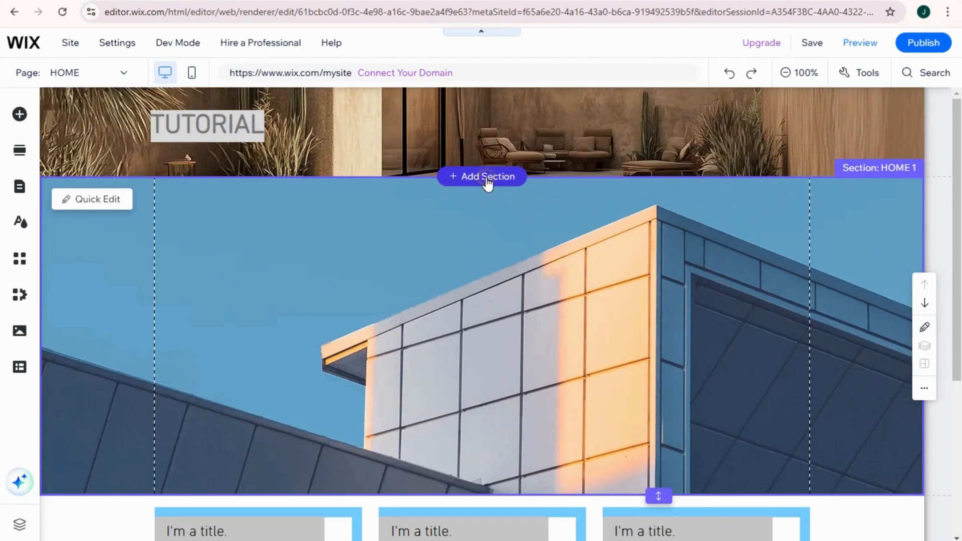
left_click(486, 179)
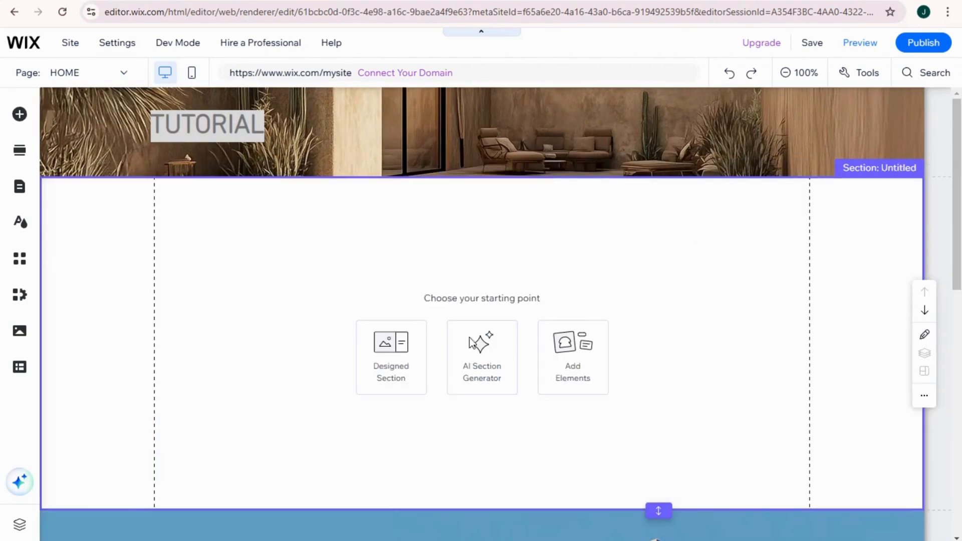
Set the height of the new blank section to 700 px.
left_click(673, 232)
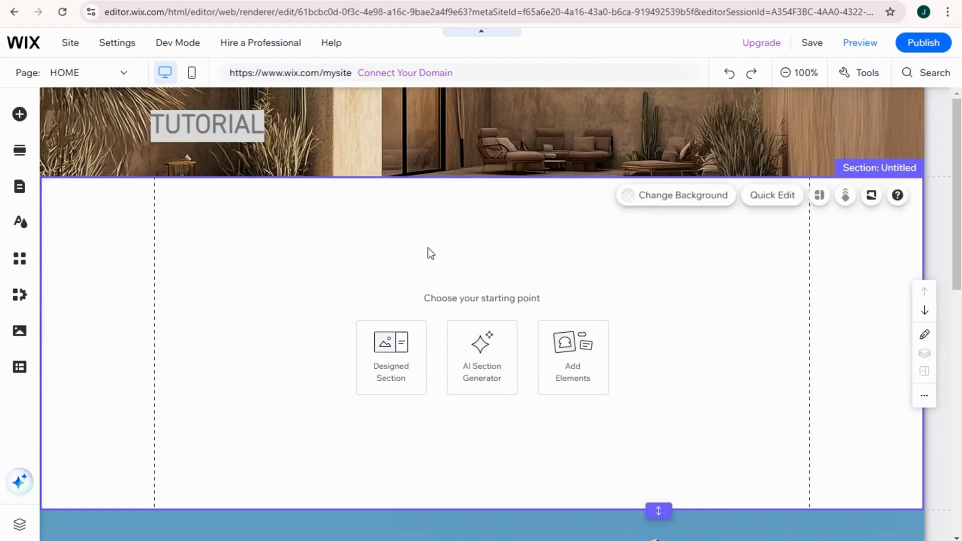
left_click(297, 274)
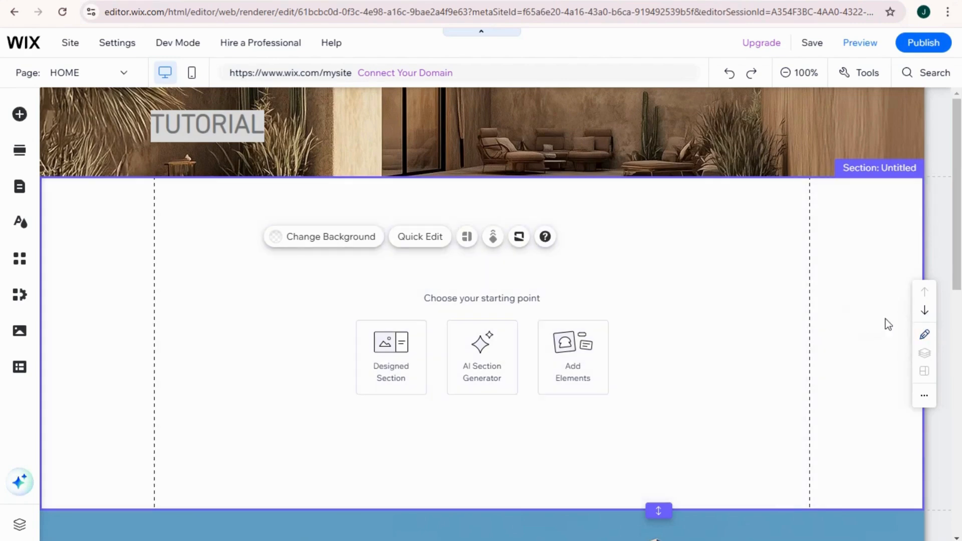
left_click(858, 238)
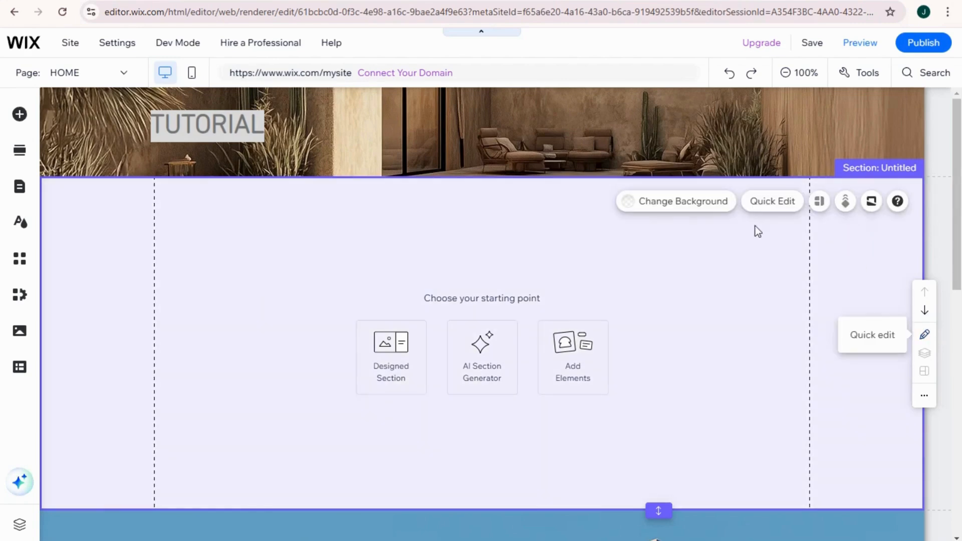
left_click(889, 235)
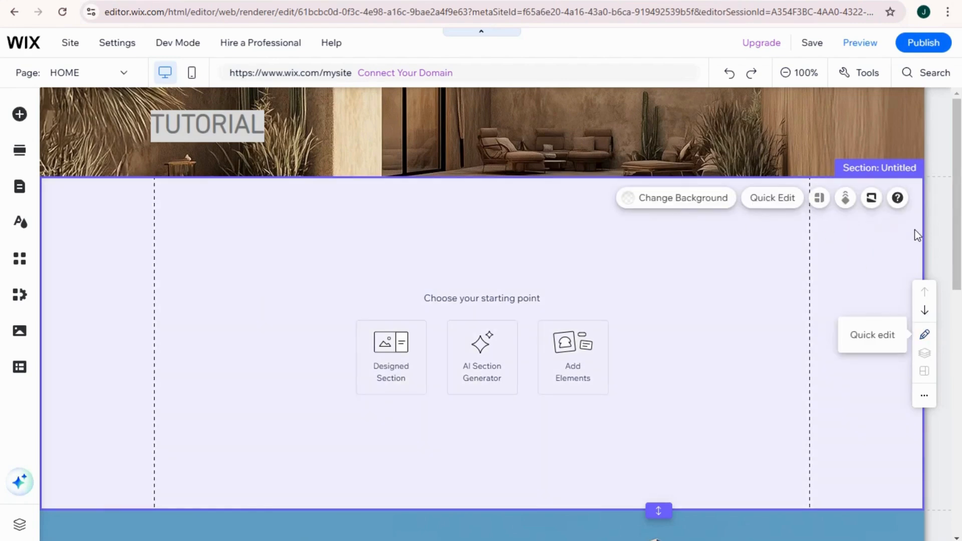
left_click(99, 279)
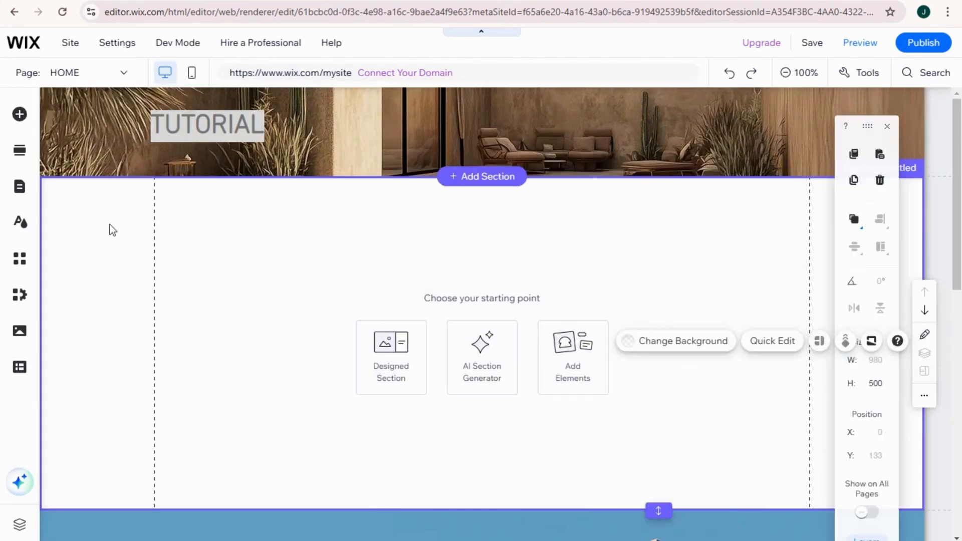
left_click(110, 225)
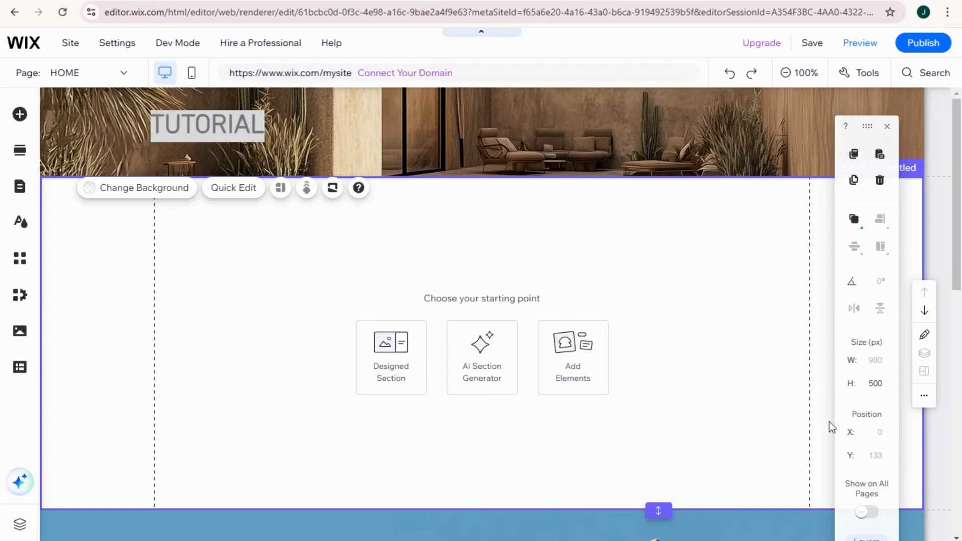
left_click(876, 384)
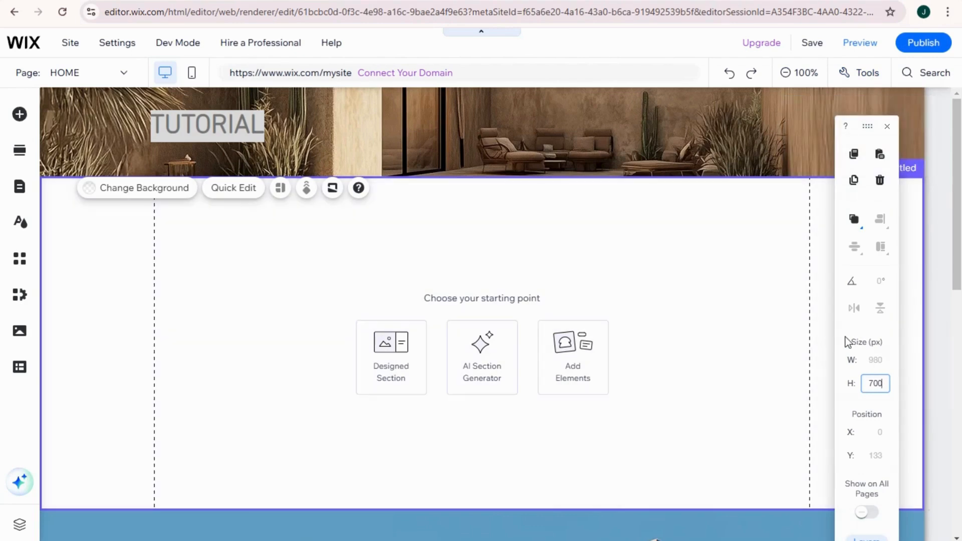
left_click(847, 337)
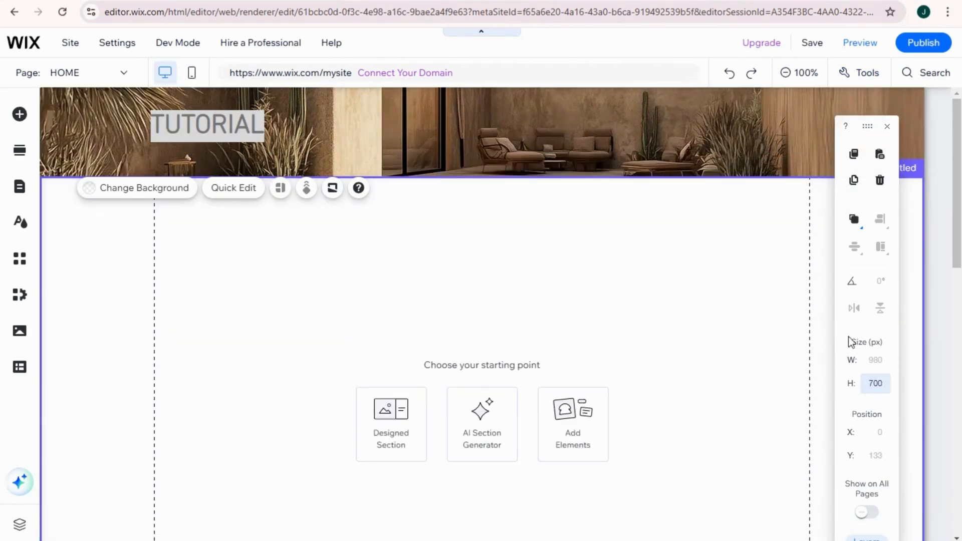
Add the black Classic strip to the new section and align its upper edge directly beneath the header at Y 133.
left_click(19, 116)
mouse_move(84, 143)
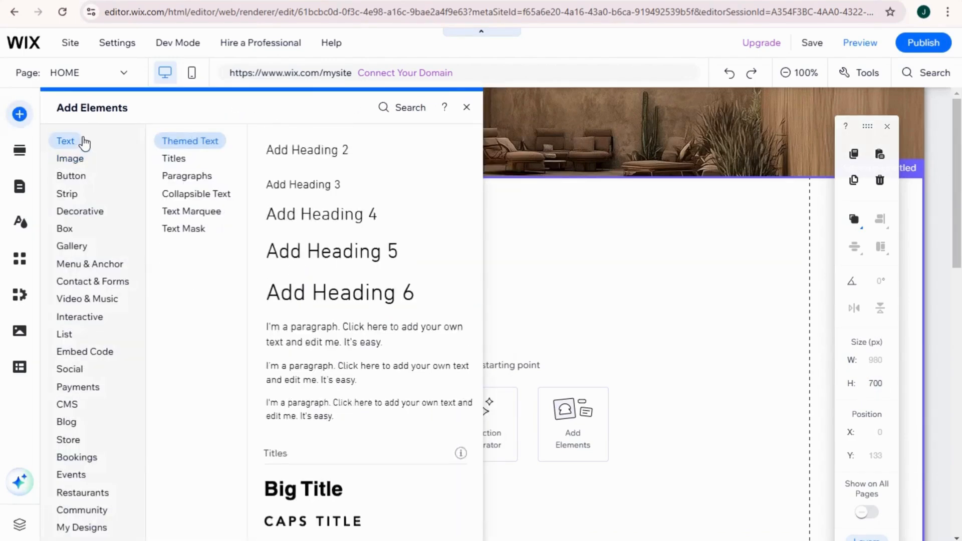
mouse_move(79, 197)
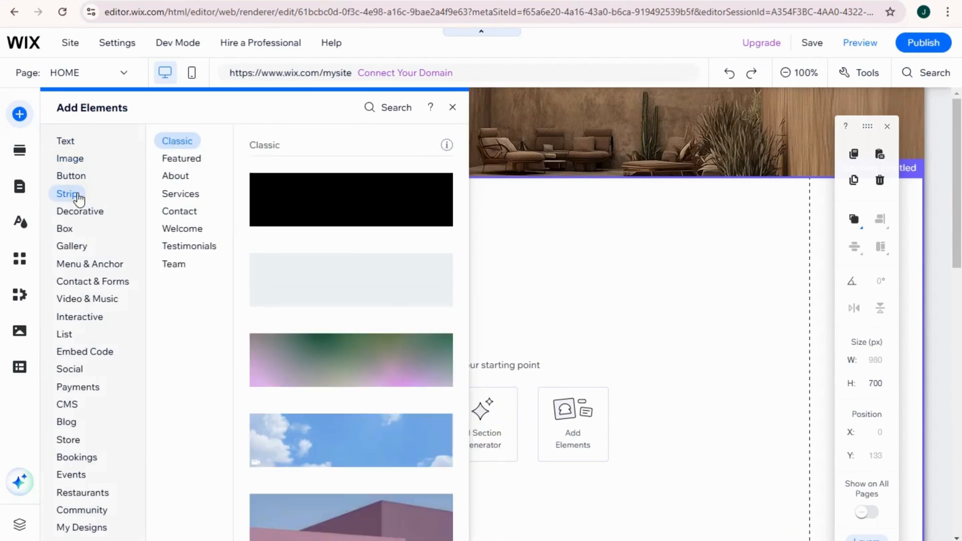
left_click_drag(295, 206, 434, 359)
scroll(434, 359, "down", 1)
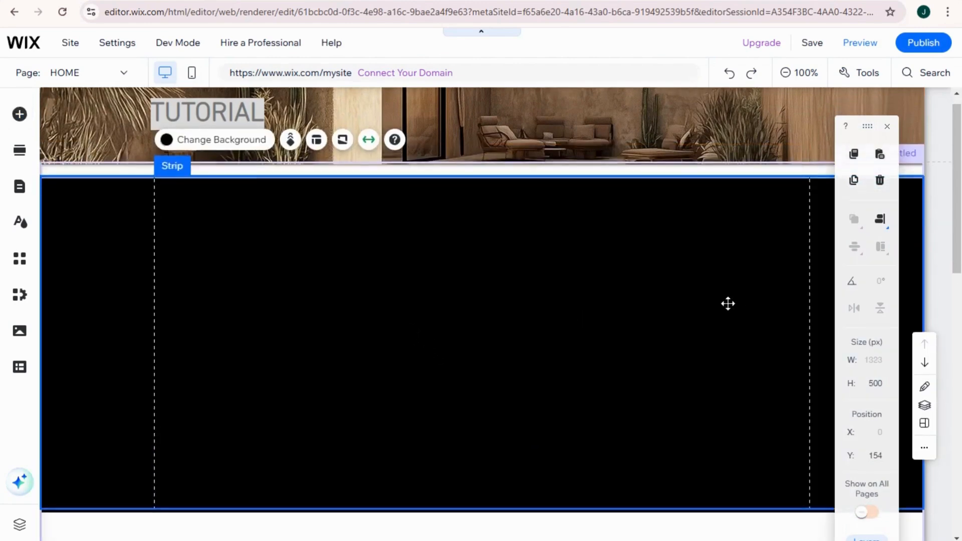
left_click_drag(647, 307, 649, 282)
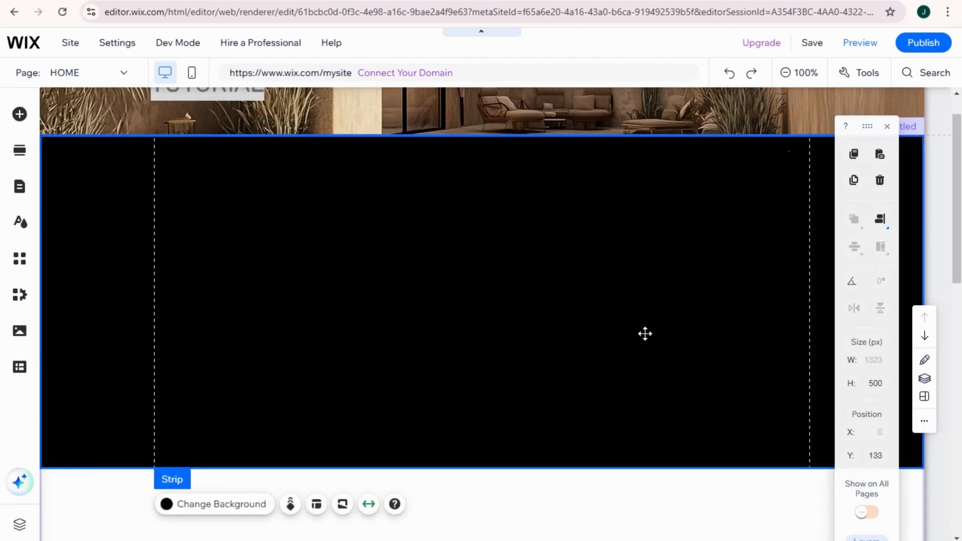
scroll(645, 334, "down", 5)
scroll(587, 329, "up", 6)
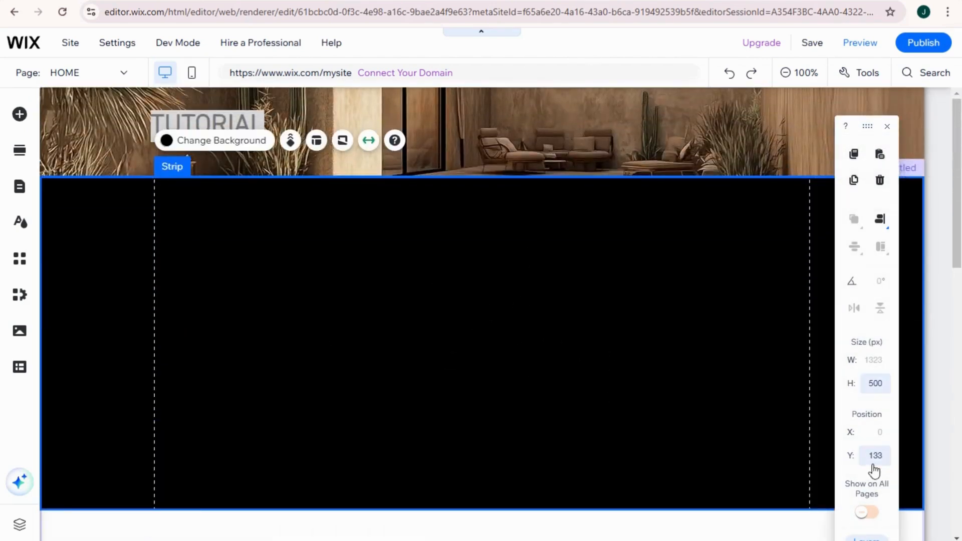
Set the height of the black strip to 800 px.
left_click(710, 432)
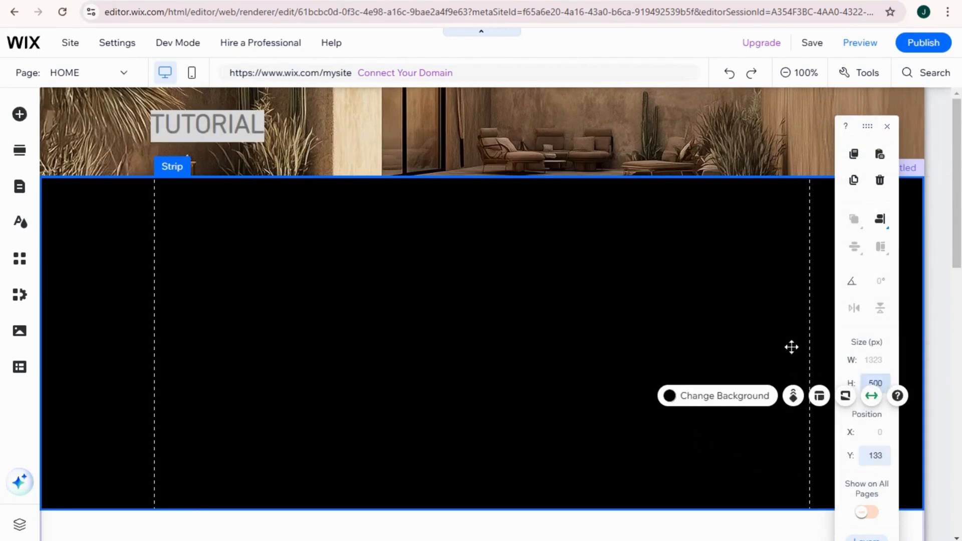
left_click(112, 252)
left_click(881, 385)
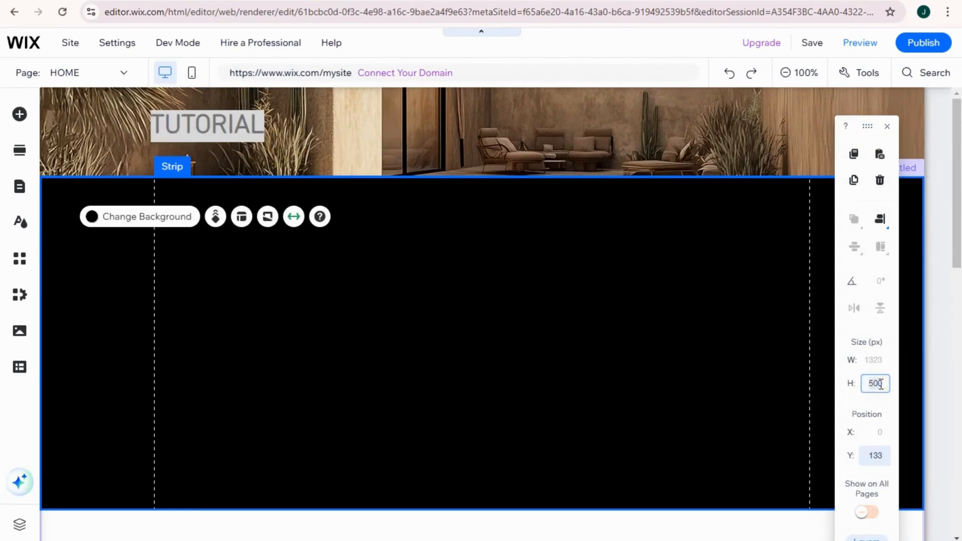
key("Return")
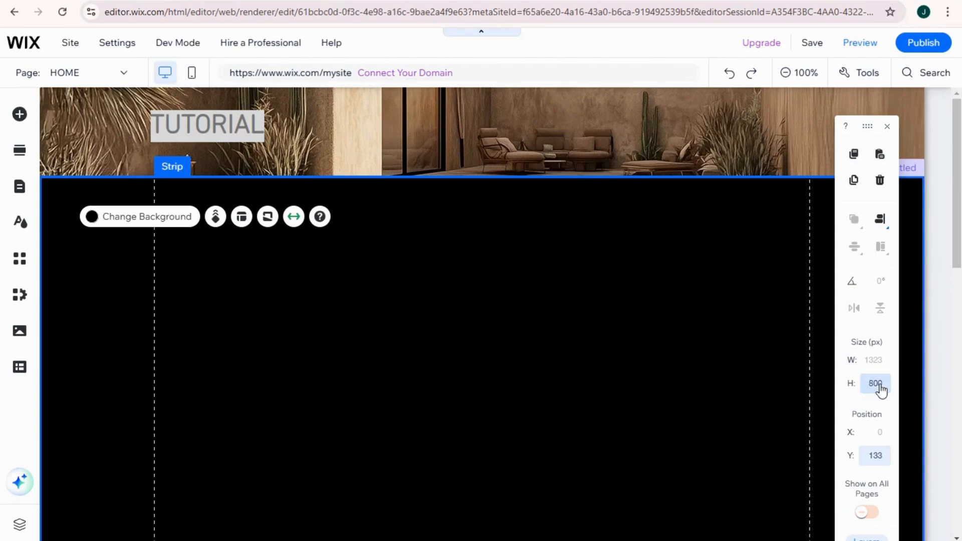
scroll(602, 387, "down", 4)
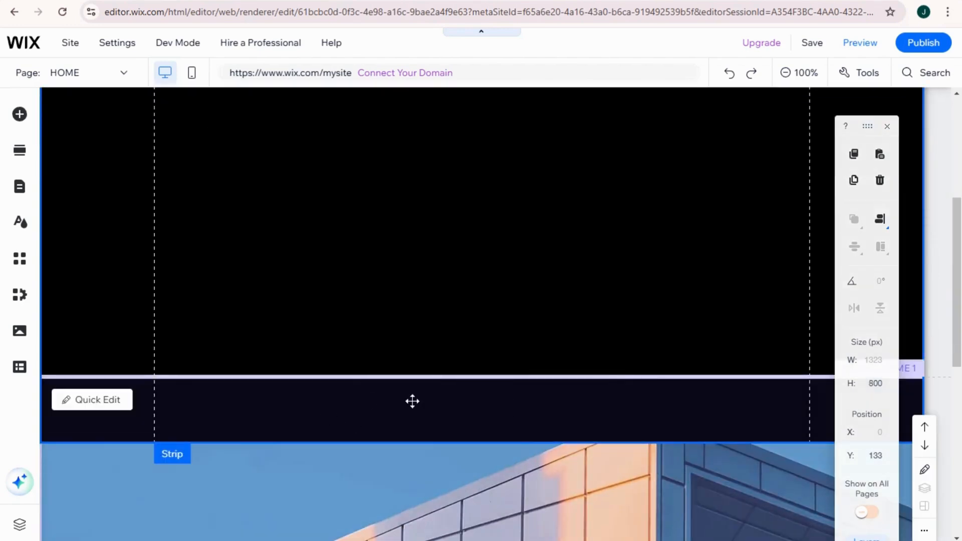
scroll(438, 368, "up", 3)
scroll(437, 368, "up", 1)
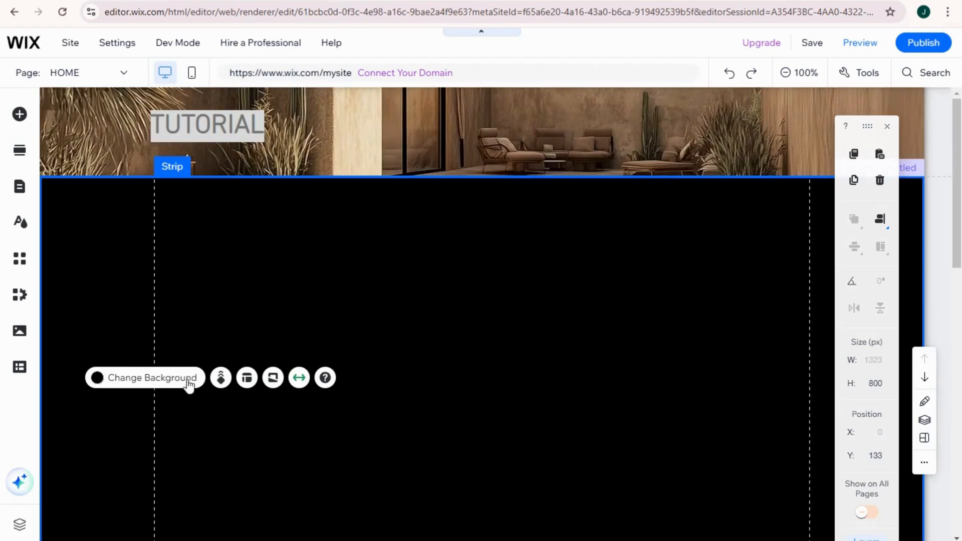
Change the strip's background to the snowy mountain video from the selected backgrounds.
left_click(182, 381)
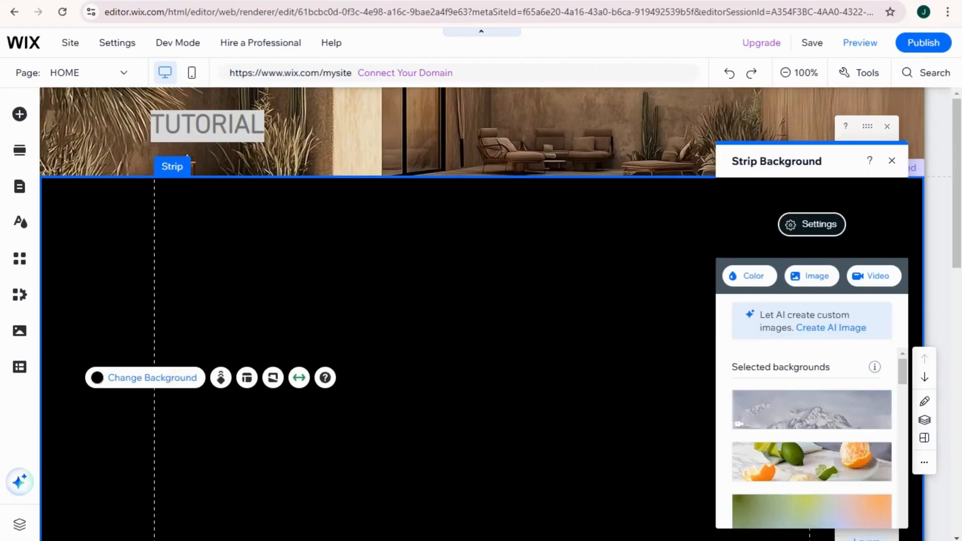
left_click(877, 278)
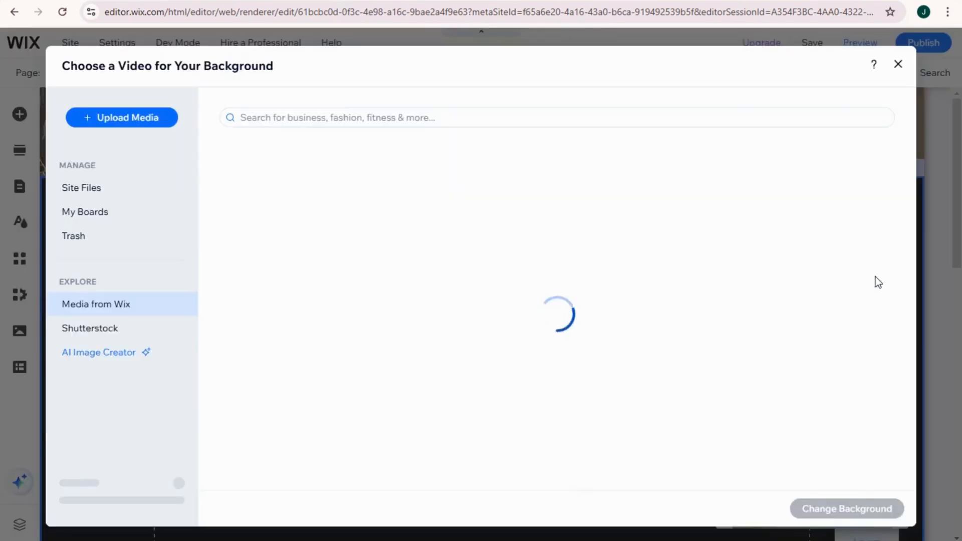
left_click(901, 65)
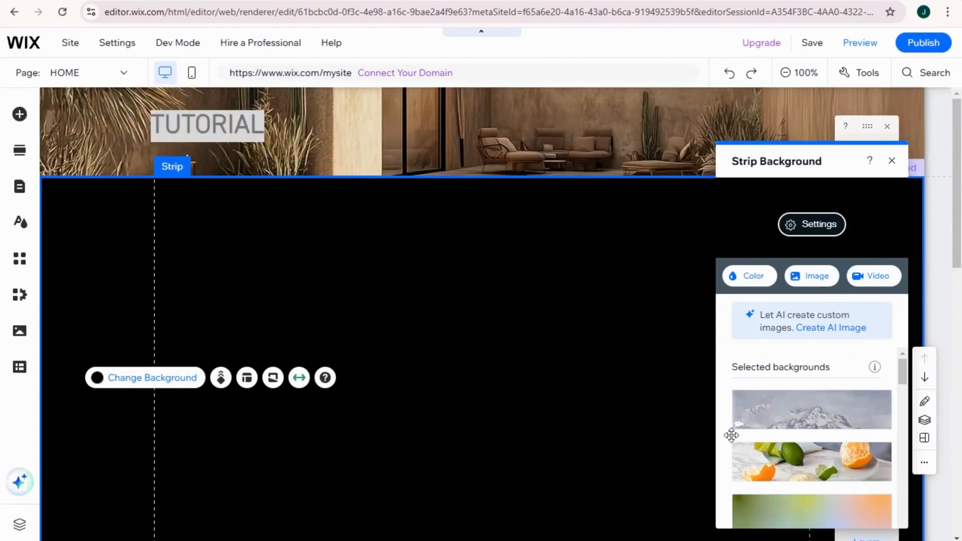
left_click(792, 423)
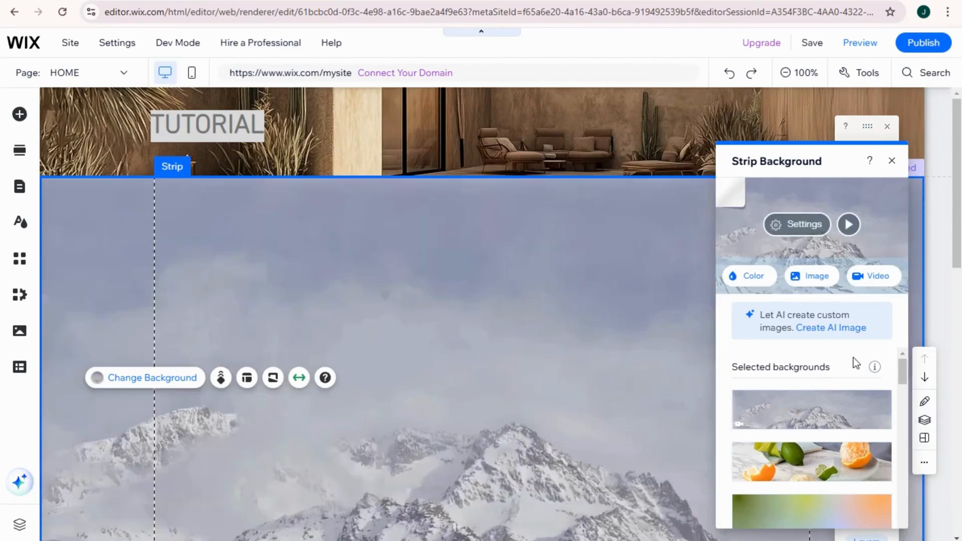
Set the color behind the strip's background video to the black theme color (#000000).
left_click(801, 227)
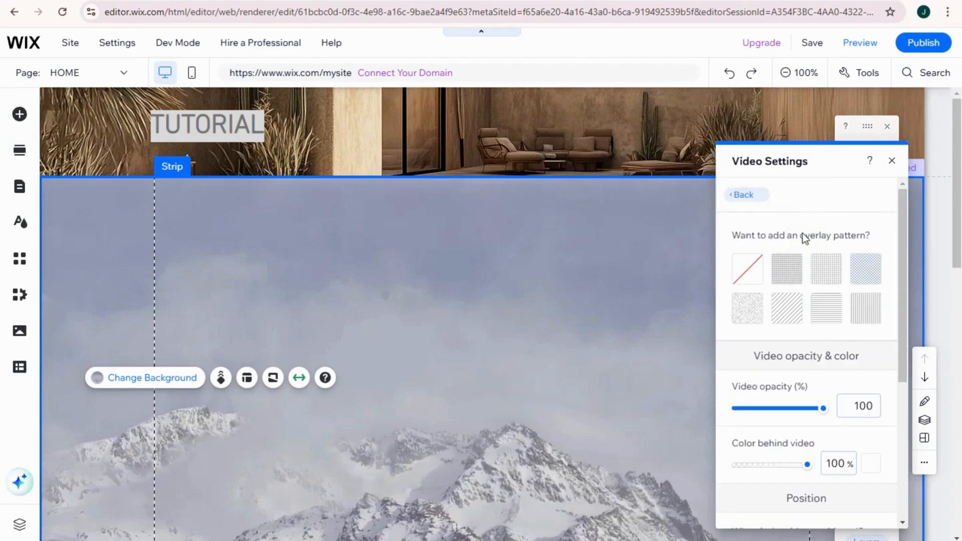
scroll(819, 249, "down", 4)
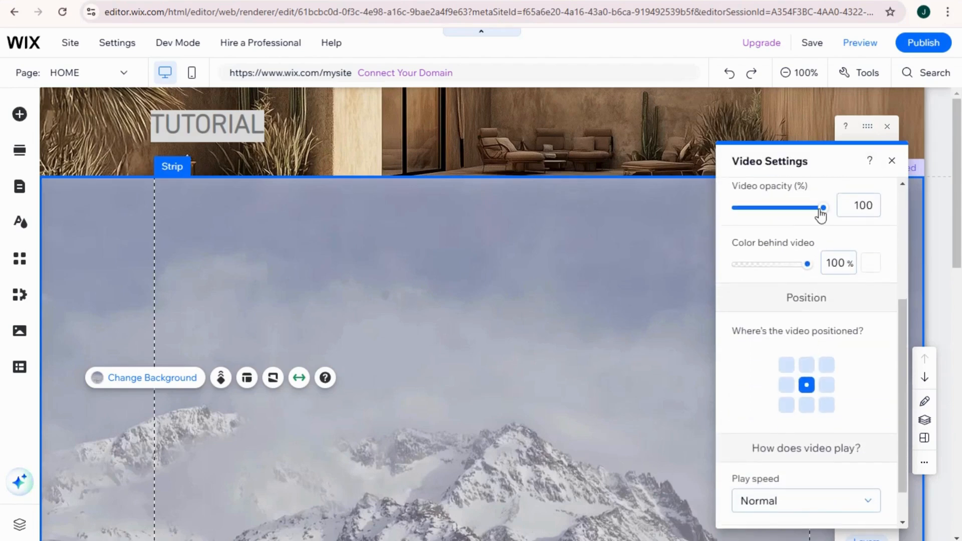
left_click_drag(821, 209, 847, 211)
scroll(846, 433, "down", 2)
scroll(846, 433, "up", 5)
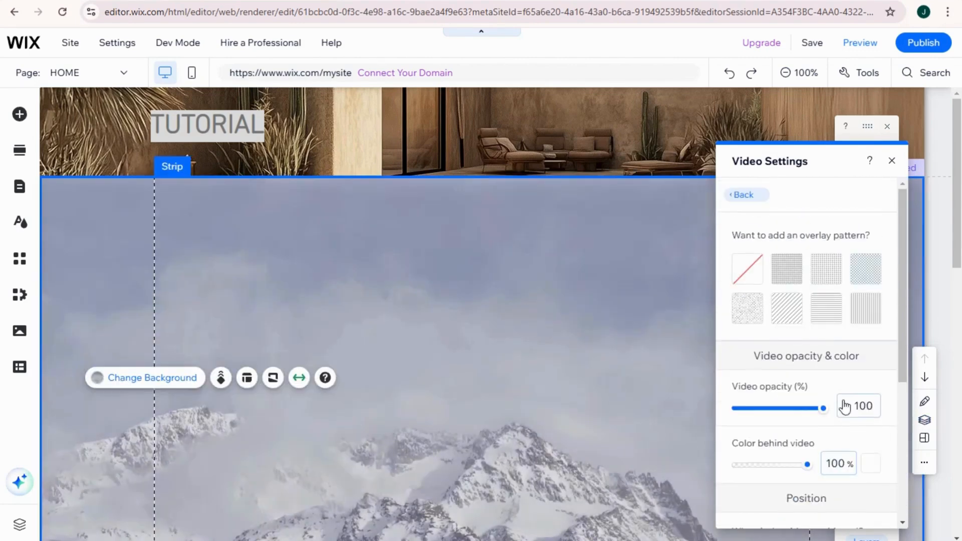
left_click(871, 463)
left_click(890, 368)
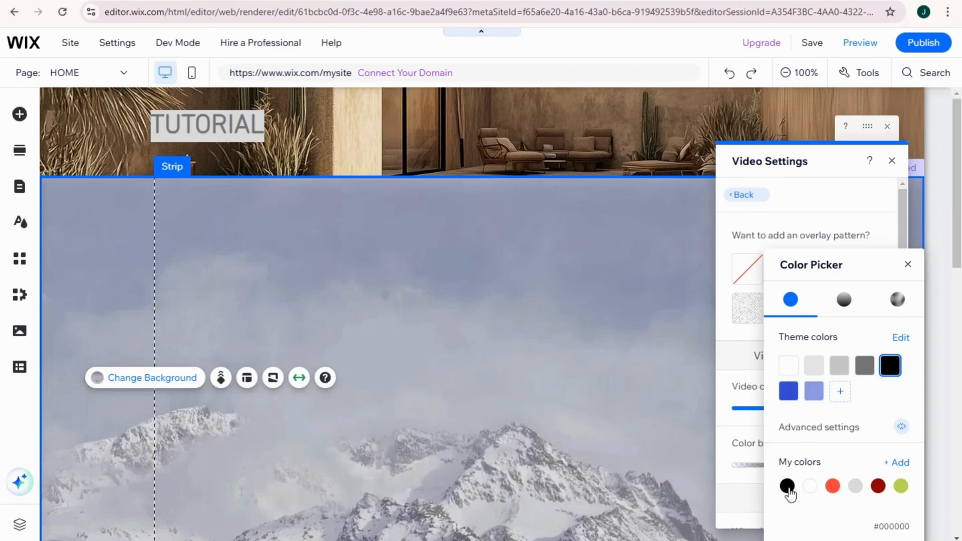
Keep black (#000000) as the color behind the video and lower the strip's video opacity to 32%.
left_click(787, 488)
left_click(725, 384)
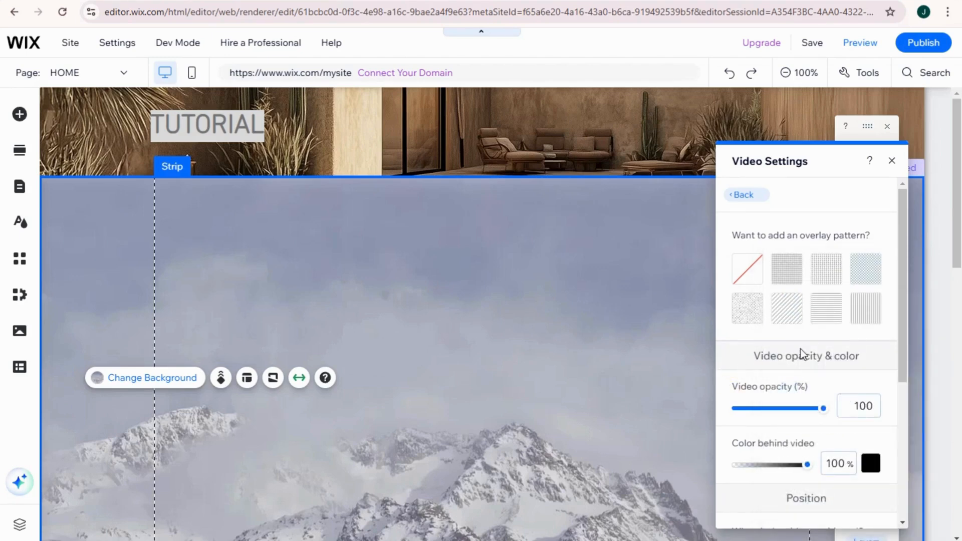
left_click_drag(820, 415, 767, 415)
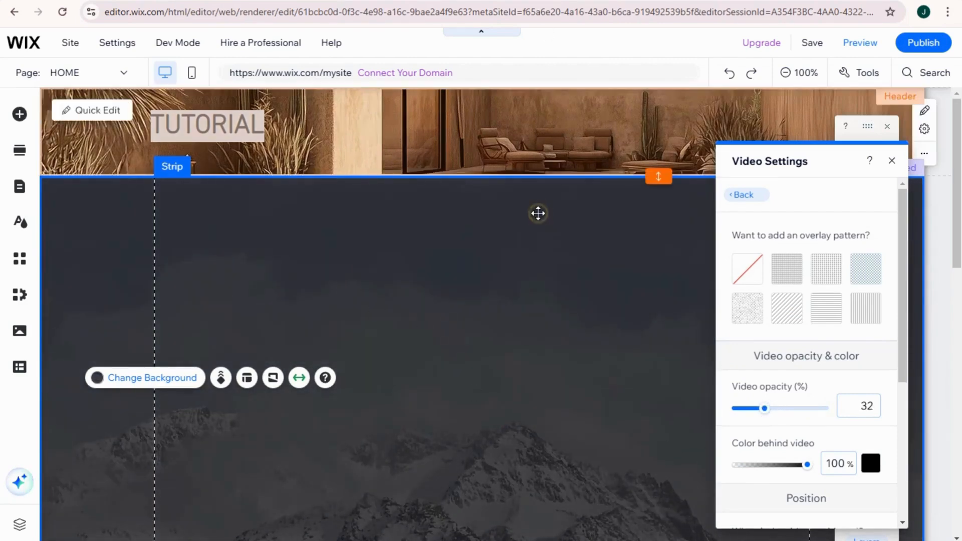
Move the strip up over the header so its upper edge sits at Y 0.
left_click(537, 214)
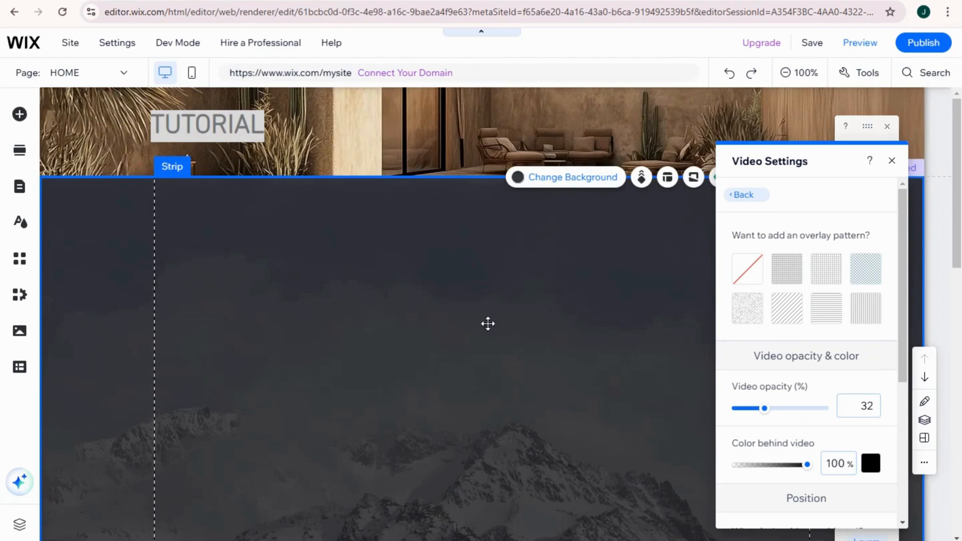
left_click_drag(488, 324, 490, 234)
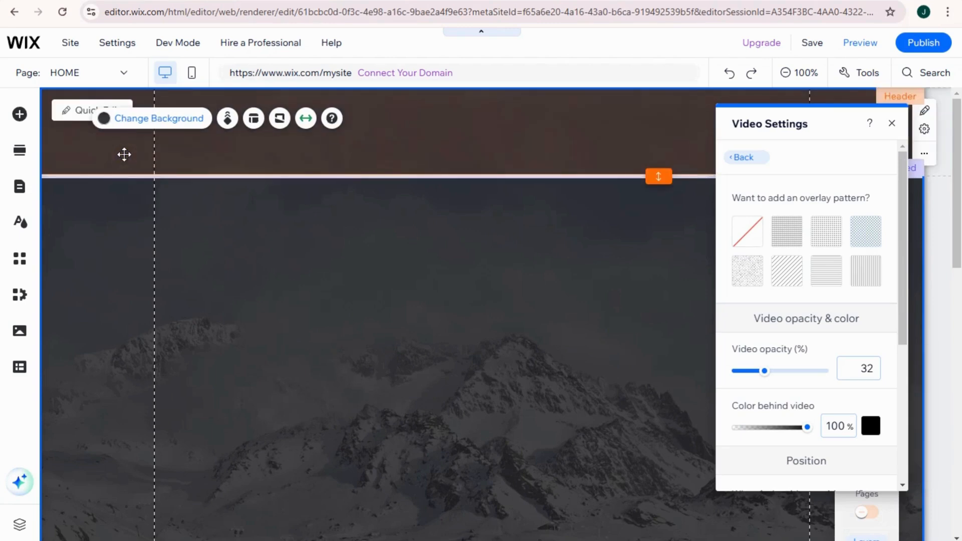
left_click(125, 154)
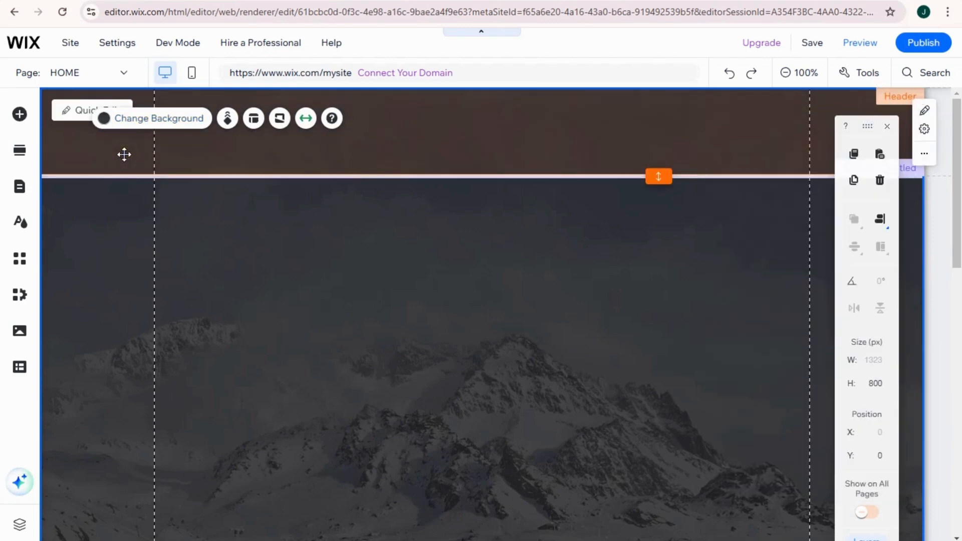
Reopen the strip's video background settings and fine-tune the video opacity to 32%.
left_click(153, 120)
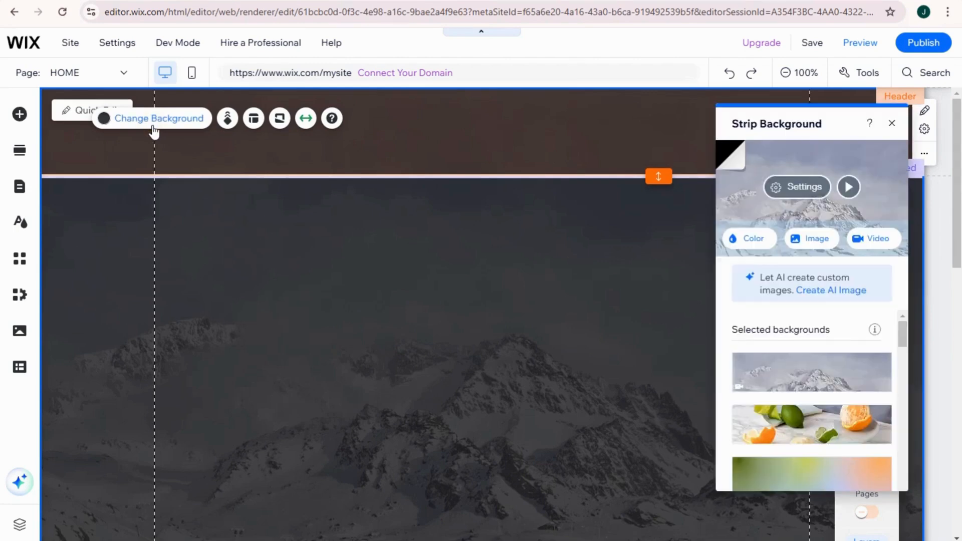
left_click(802, 188)
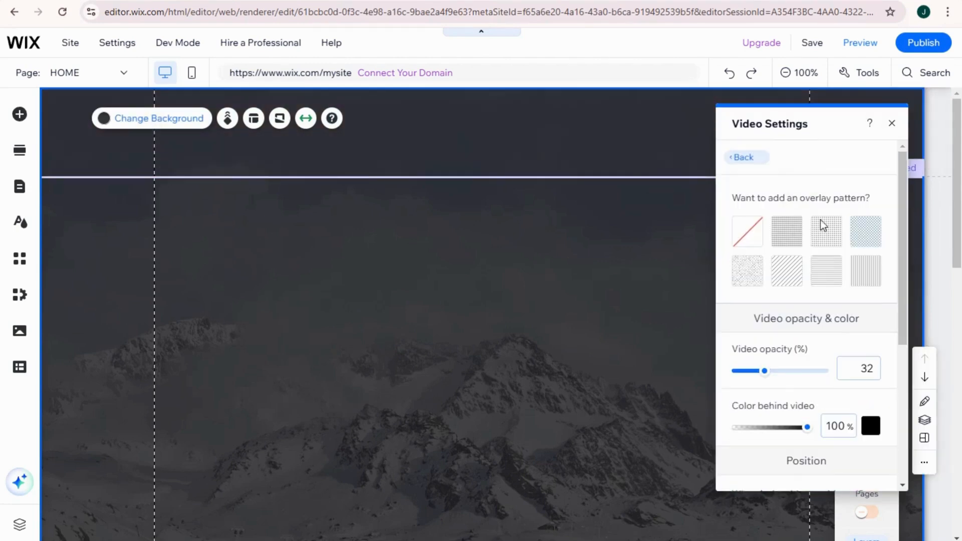
mouse_move(763, 377)
left_mouse_down()
mouse_move(735, 378)
mouse_move(765, 371)
left_mouse_up()
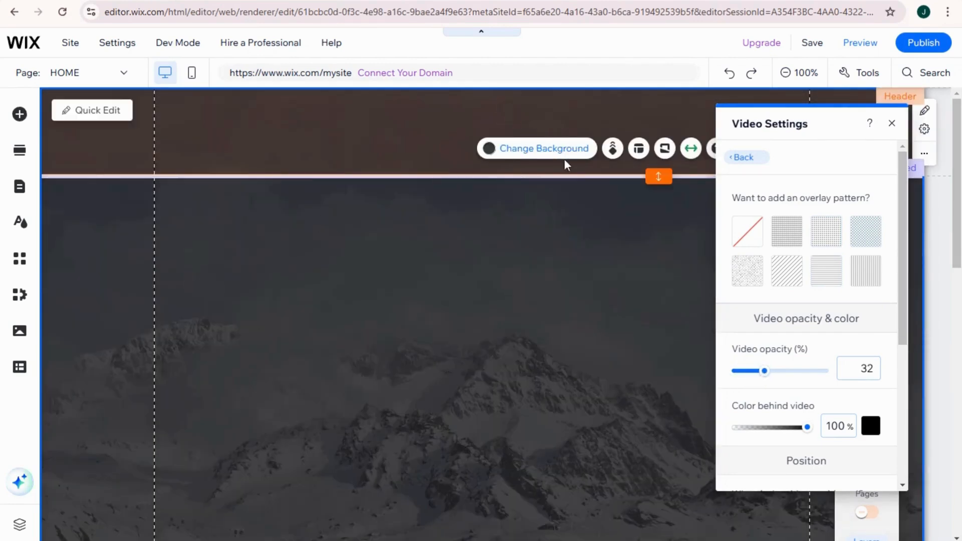
left_click(564, 154)
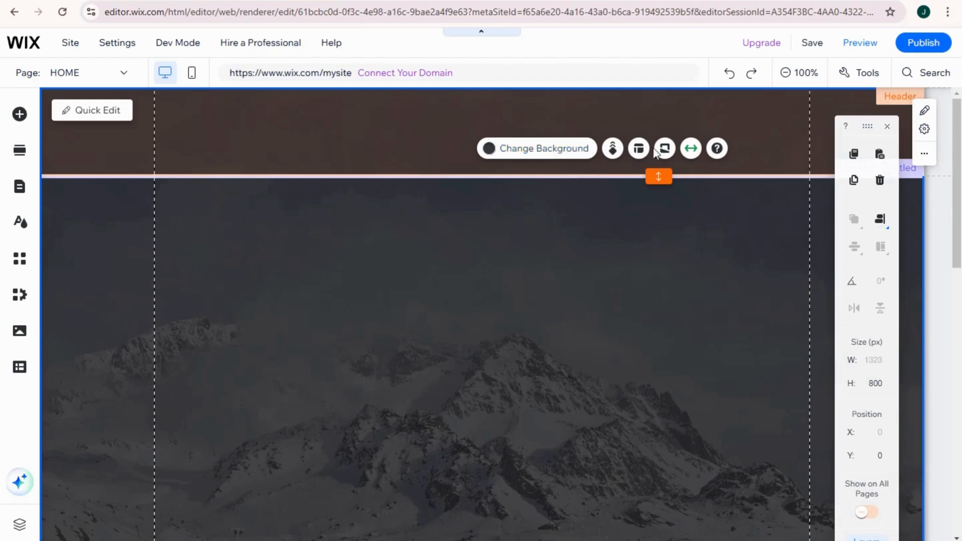
left_click(577, 148)
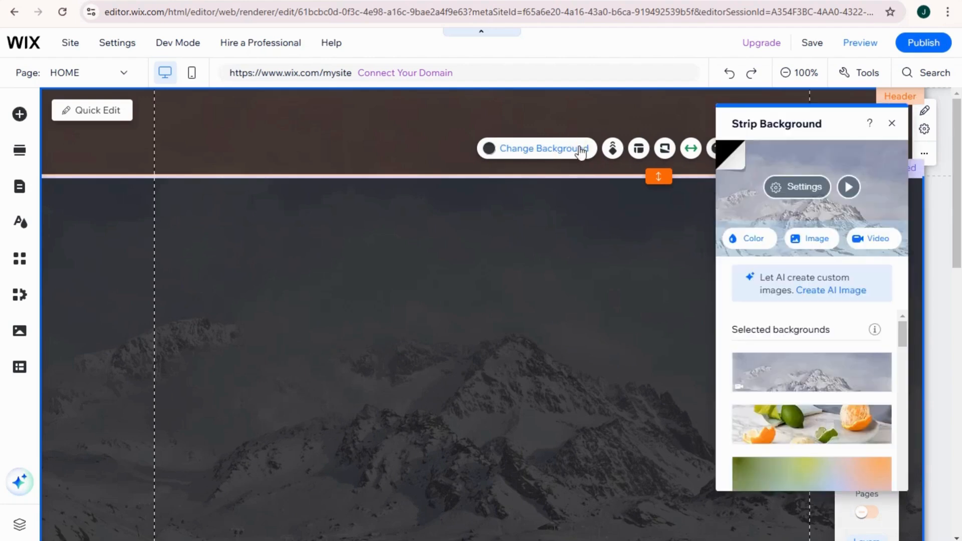
left_click(806, 198)
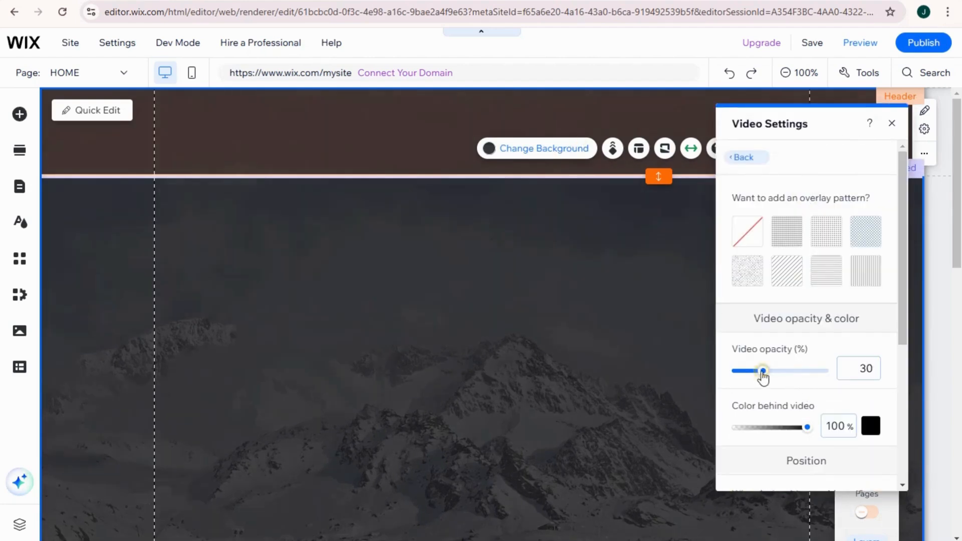
mouse_move(763, 375)
left_mouse_down()
mouse_move(748, 375)
mouse_move(765, 377)
left_mouse_up()
left_click(100, 145)
left_click(638, 187)
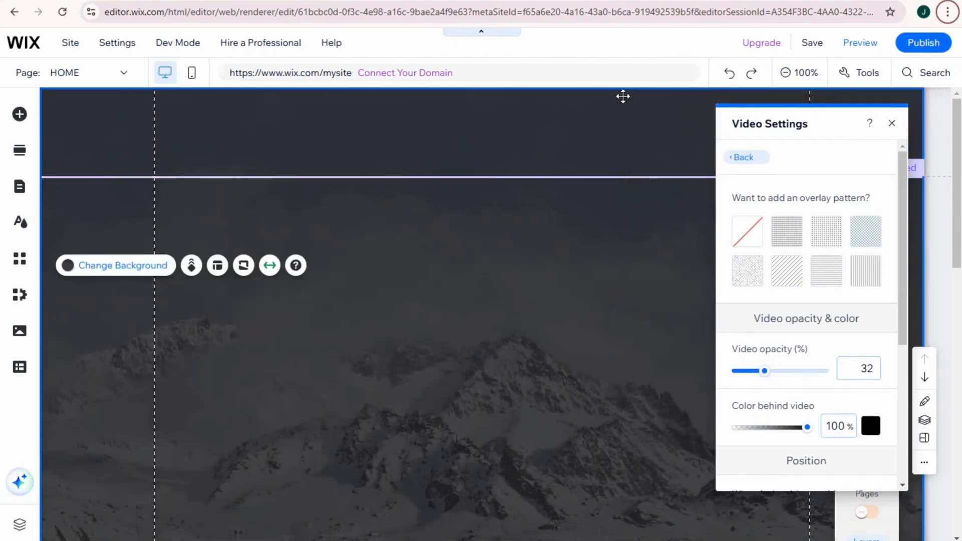
left_click(517, 368)
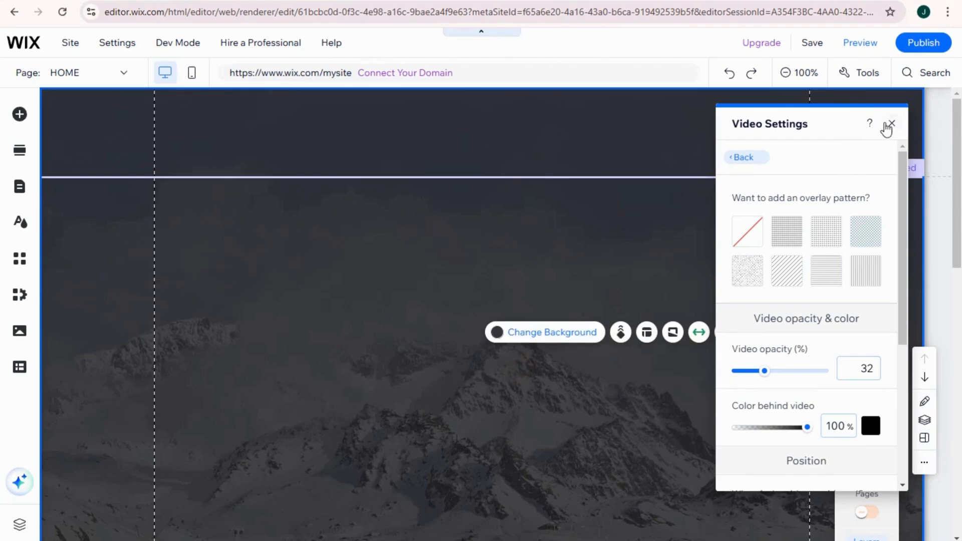
Close the strip's video settings and the floating editing toolbar.
left_click(890, 125)
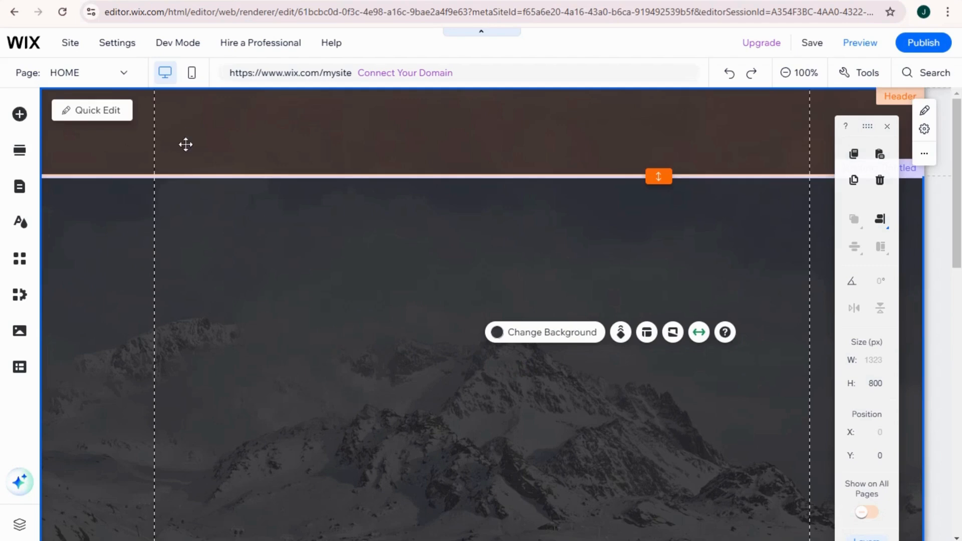
left_click(888, 126)
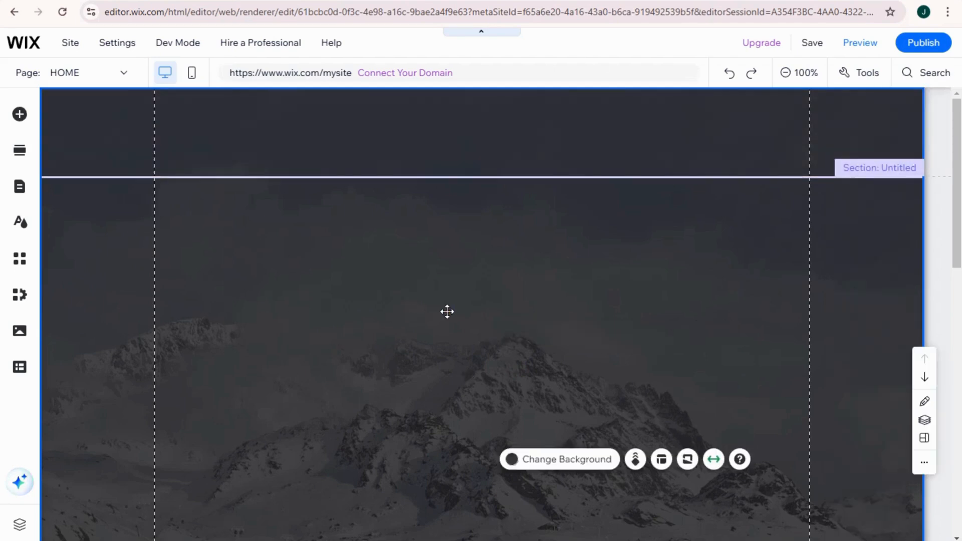
left_click(449, 312)
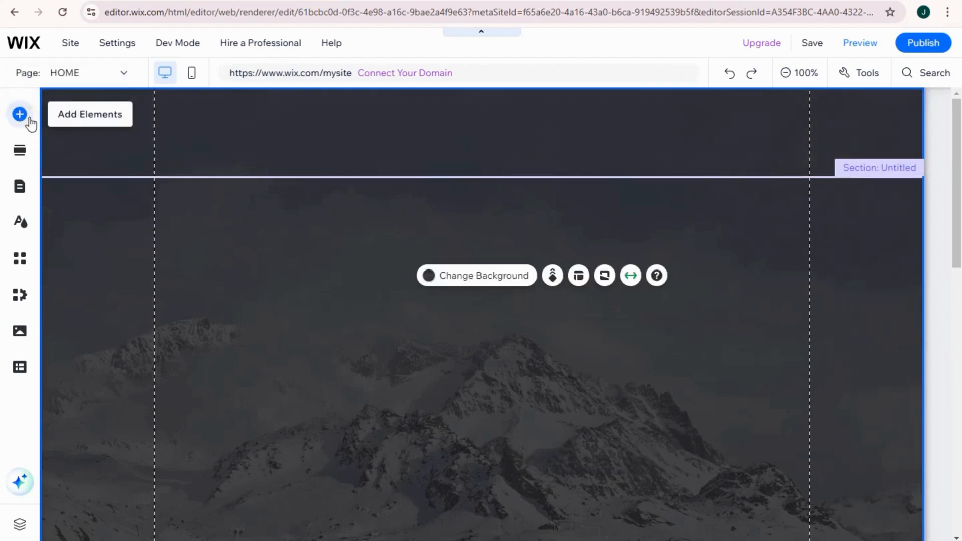
Add a Heading 6 themed text element over the strip and open its placeholder text for editing.
left_click(23, 117)
left_click(66, 141)
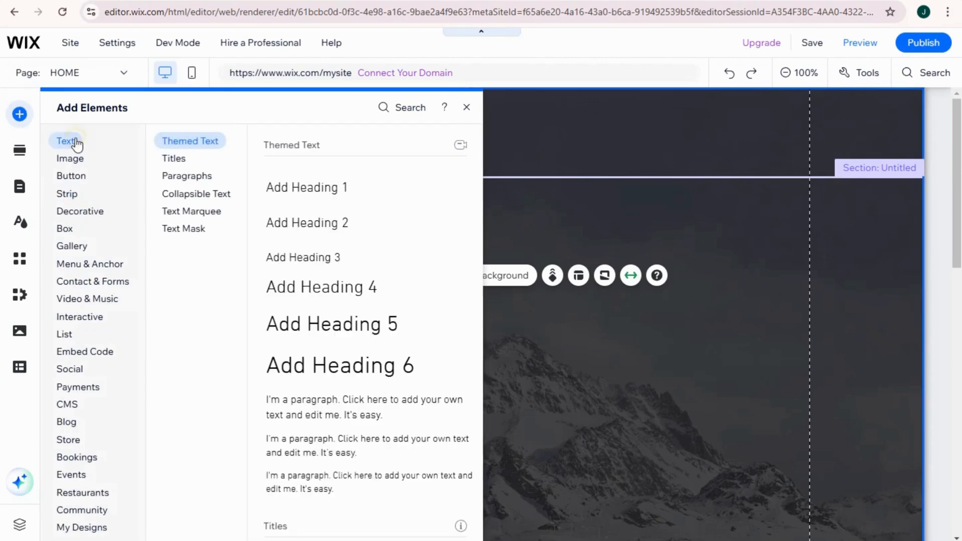
left_click(356, 369)
double_click(444, 344)
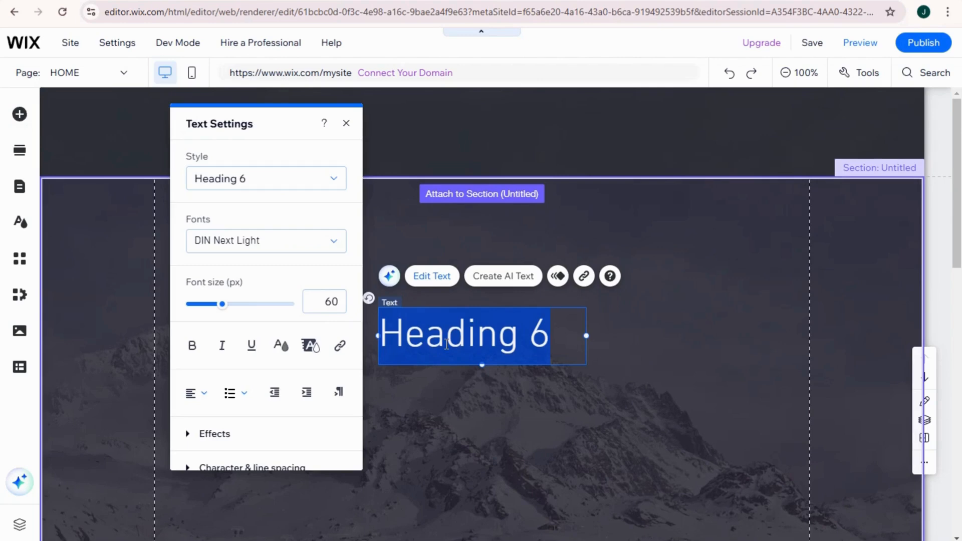
type("OVER")
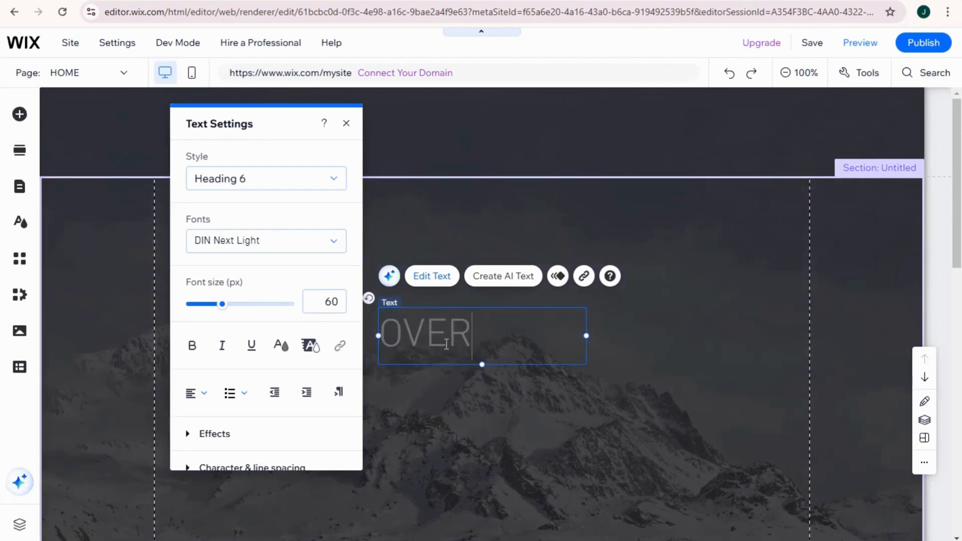
type("LAP GEAD")
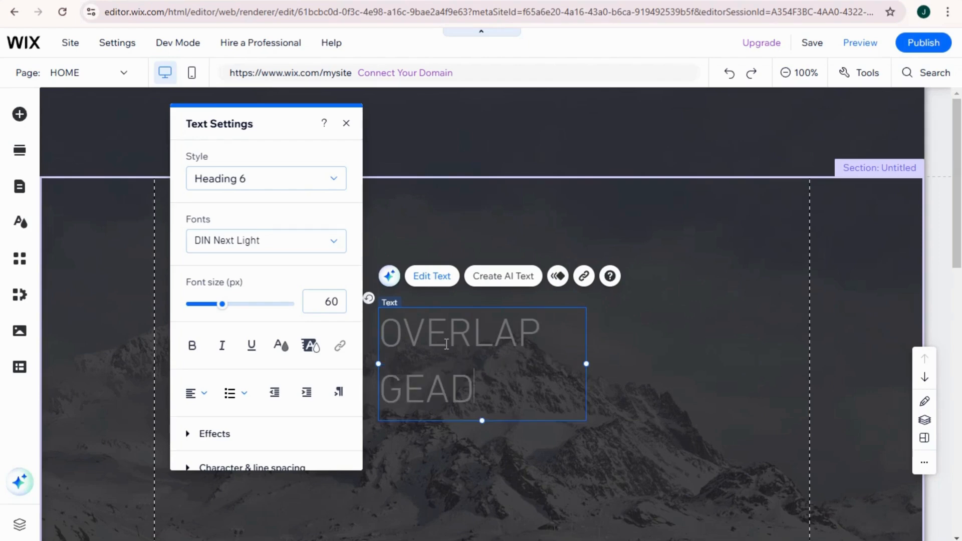
type("ER")
key("BackSpace")
key("BackSpace")
key("BackSpace")
key("BackSpace")
key("BackSpace")
key("BackSpace")
key("BackSpace")
key("BackSpace")
key("BackSpace")
key("BackSpace")
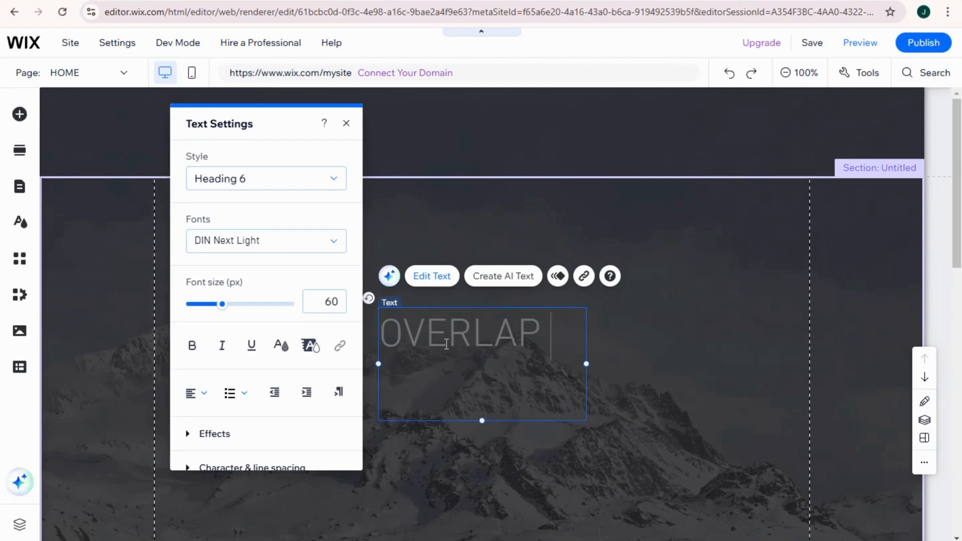
key("BackSpace")
key("BackSpace")
key("BackSpace")
key("BackSpace")
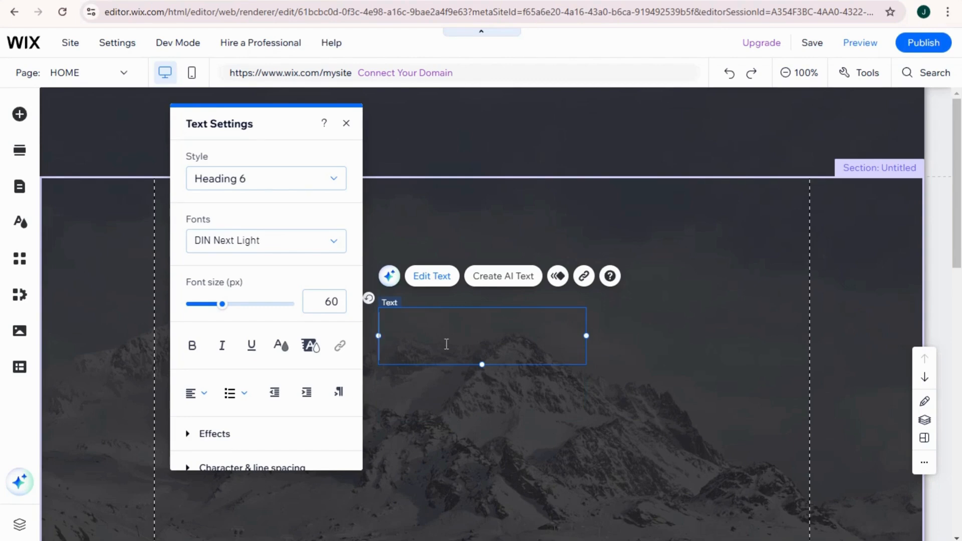
Enter "BUSINESS TUTORIALS" as the heading text.
type("BS")
key("BackSpace")
type("U")
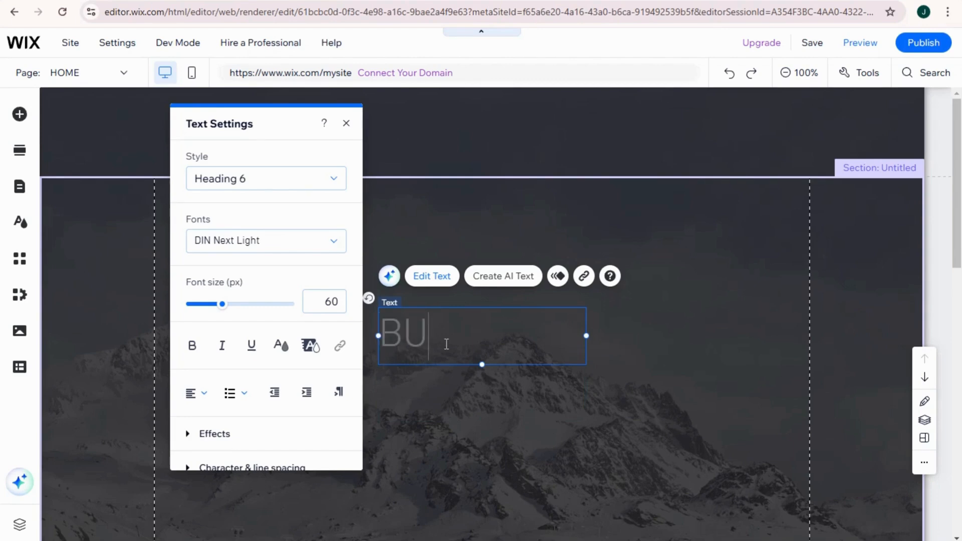
type("SINESS TUROI")
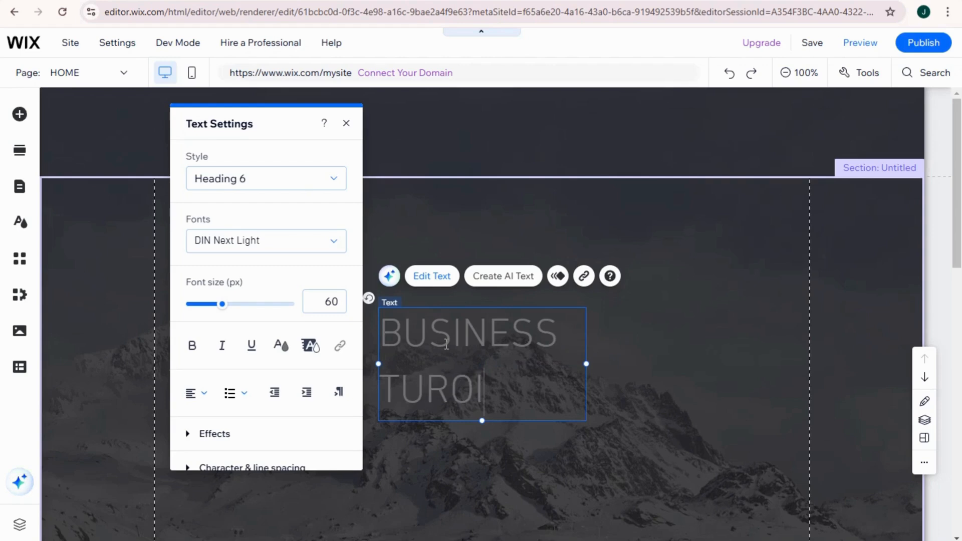
key("BackSpace")
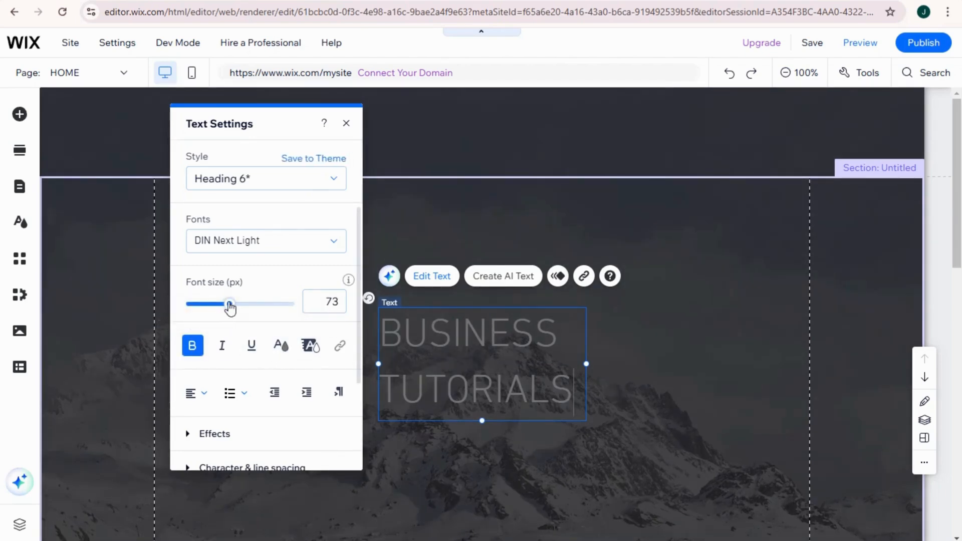
Try to color the heading text white (#FFFFFF).
left_click(279, 350)
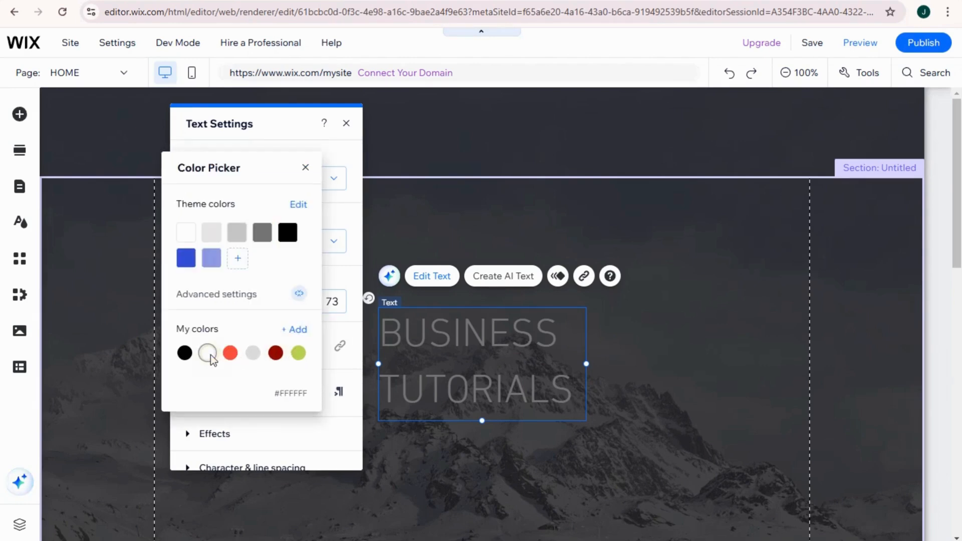
left_click(421, 366)
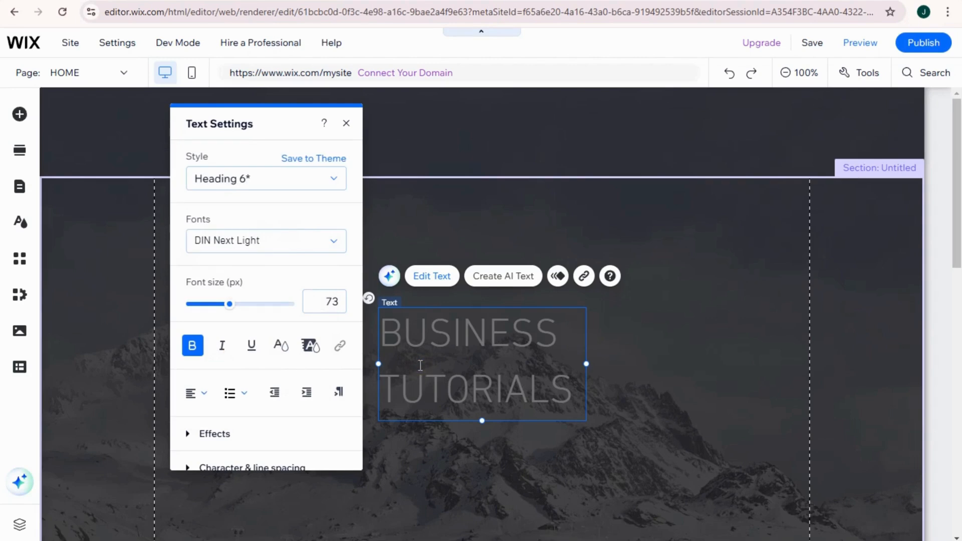
left_click_drag(394, 327, 560, 385)
Widen the heading's text box so that BUSINESS and TUTORIALS each fit on one line.
left_click_drag(378, 336, 527, 376)
left_click(468, 361)
left_click(556, 388)
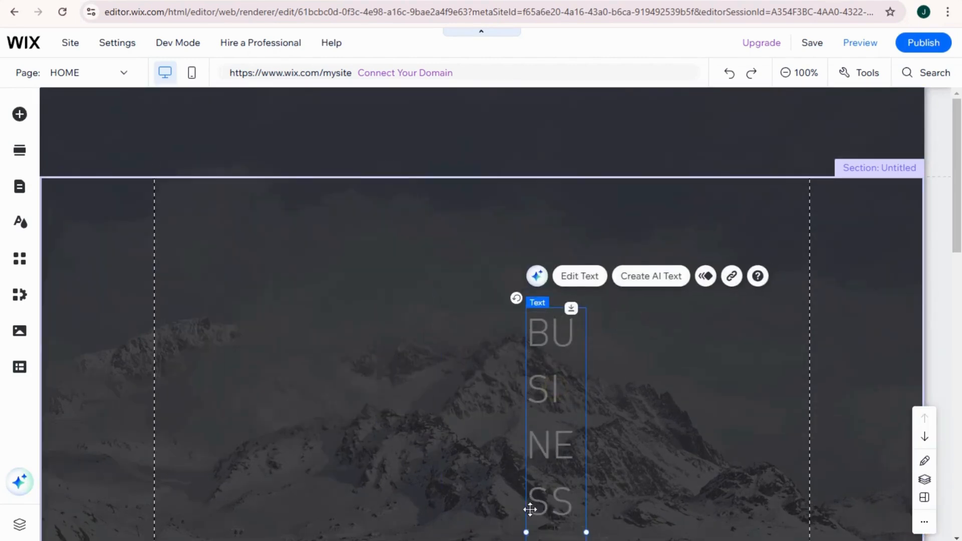
left_click_drag(526, 532, 331, 471)
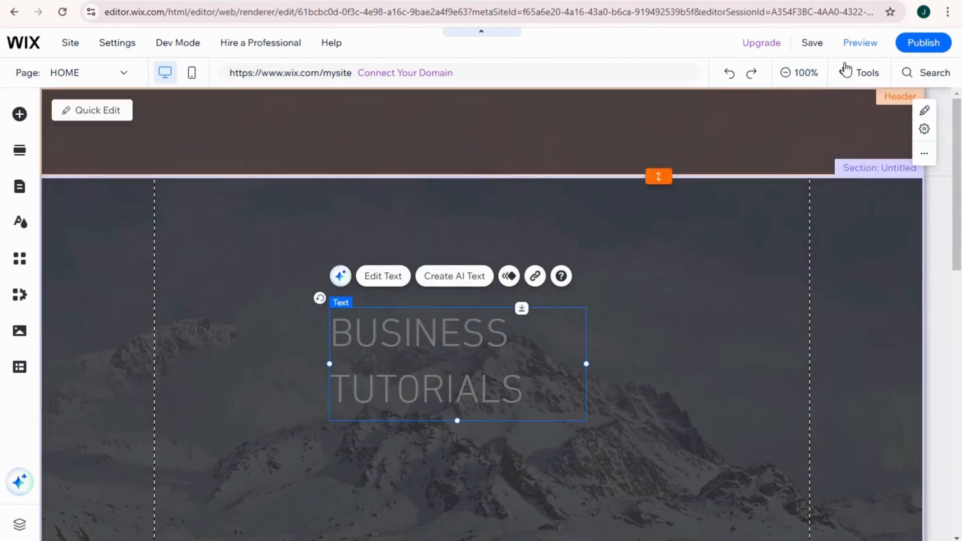
left_click(858, 73)
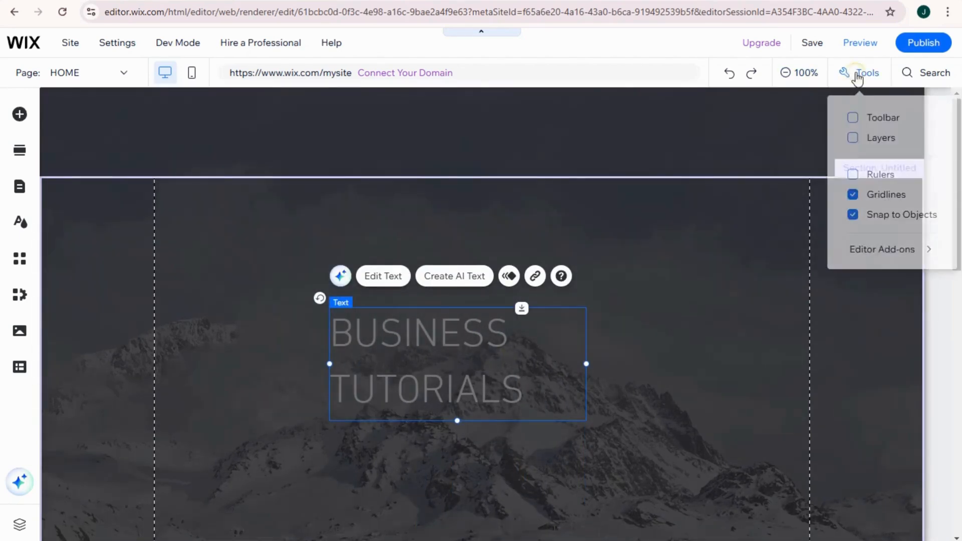
left_click(866, 76)
left_click(863, 74)
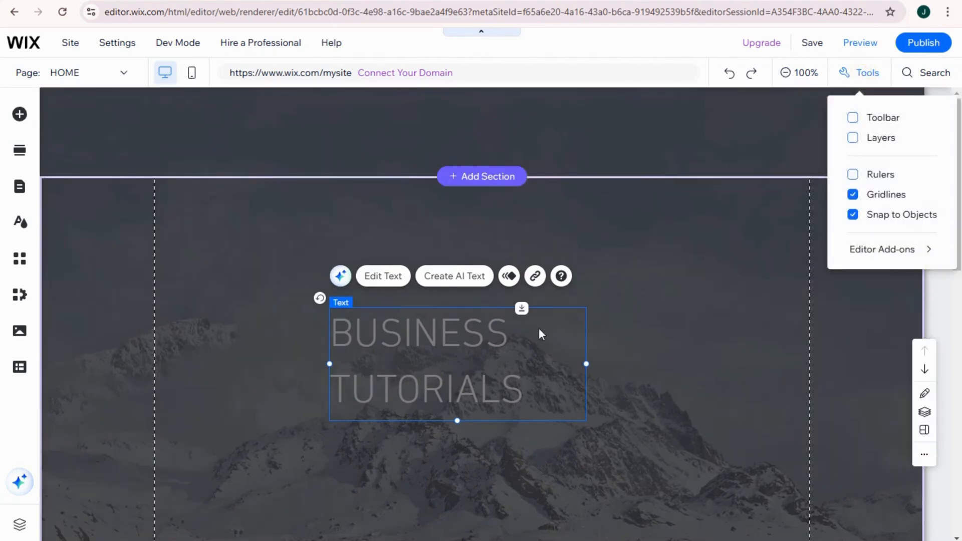
left_click(519, 343)
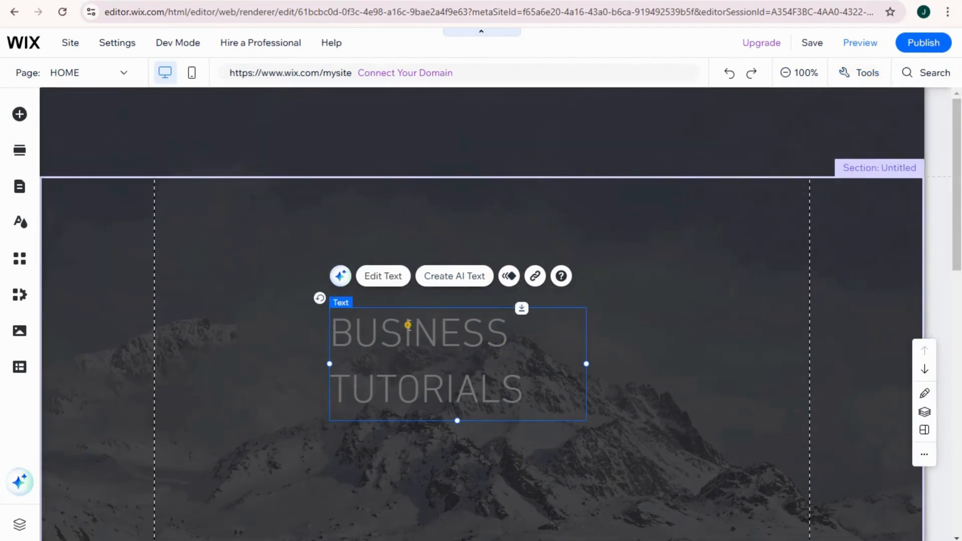
Try formatting the whole BUSINESS TUTORIALS heading as a numbered list and remove the numbering by decreasing the indent.
double_click(408, 325)
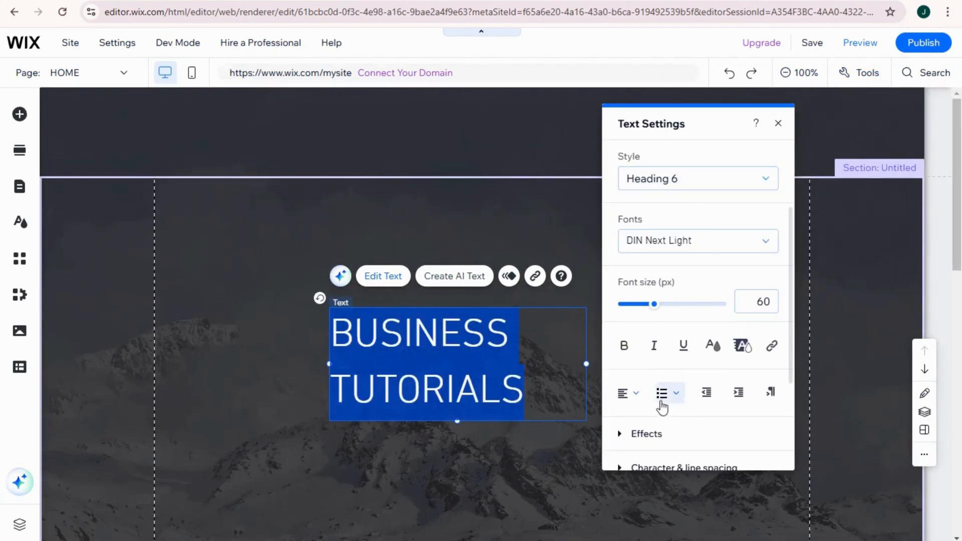
left_click(662, 403)
left_click(675, 419)
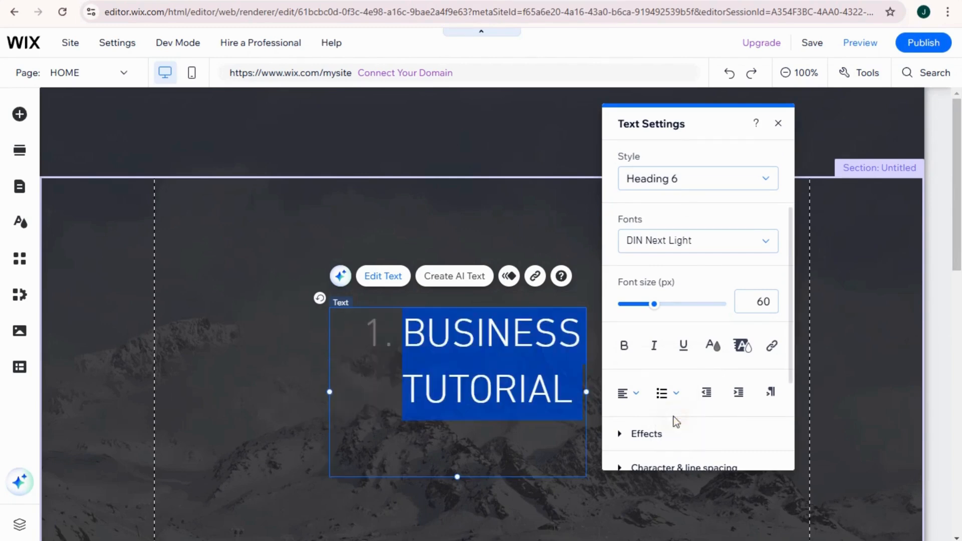
left_click(704, 396)
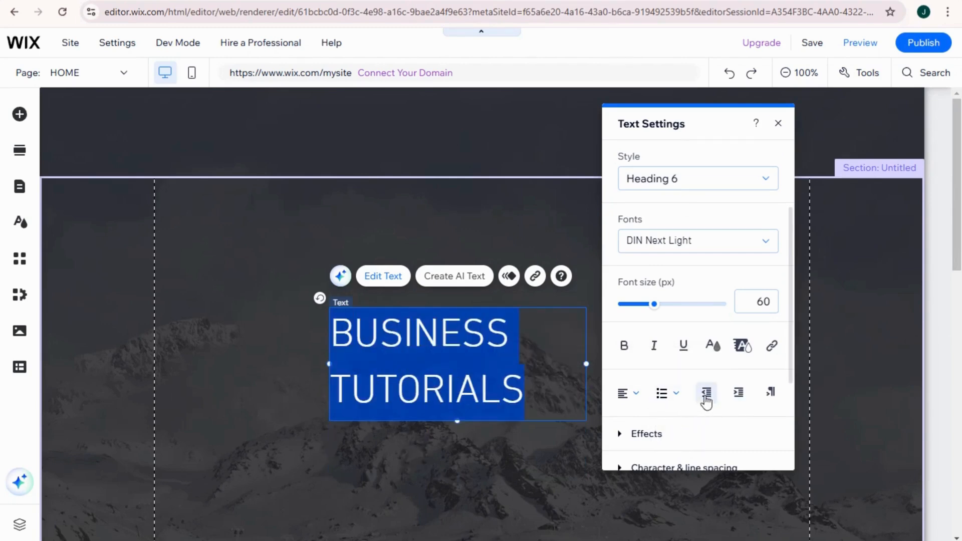
Center-align the BUSINESS TUTORIALS heading and enlarge its font size to 71 px.
left_click(623, 393)
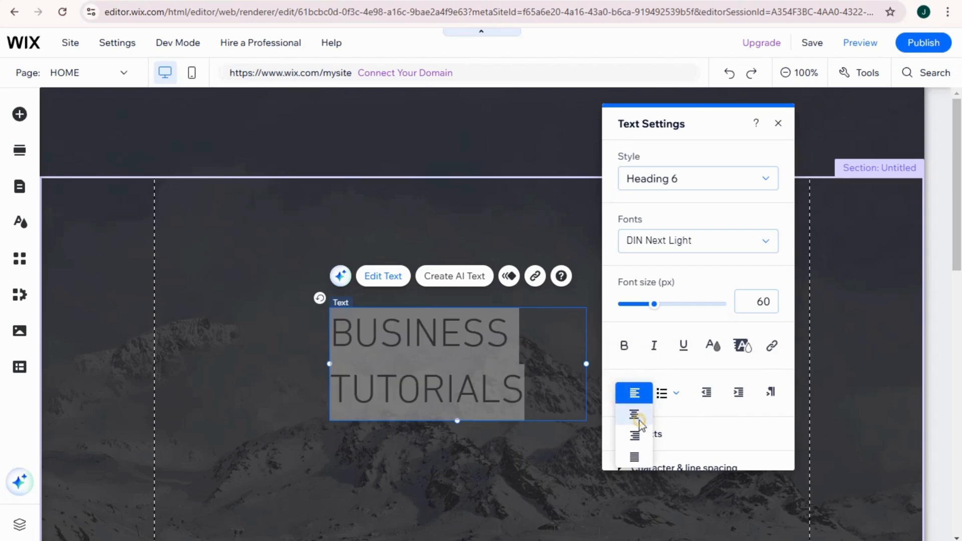
left_click(635, 416)
left_click_drag(654, 304, 661, 309)
Color the heading text white (#FFFFFF) from the saved custom colors.
left_click(714, 346)
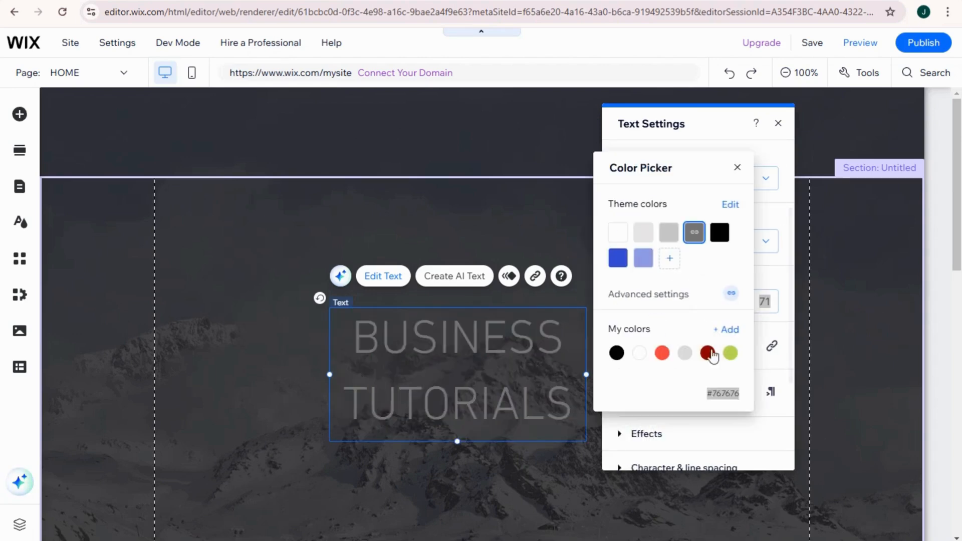
left_click(640, 355)
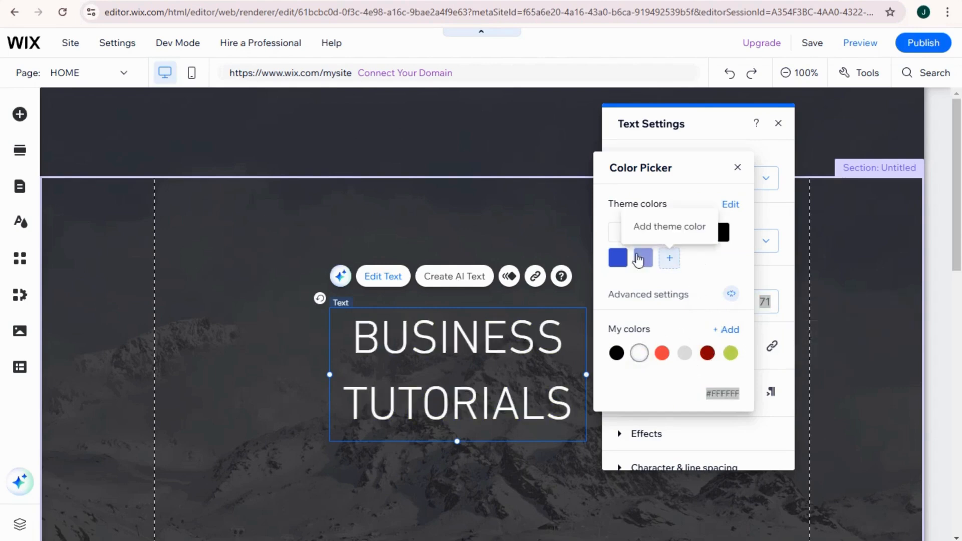
left_click(644, 258)
left_click(730, 353)
left_click(640, 353)
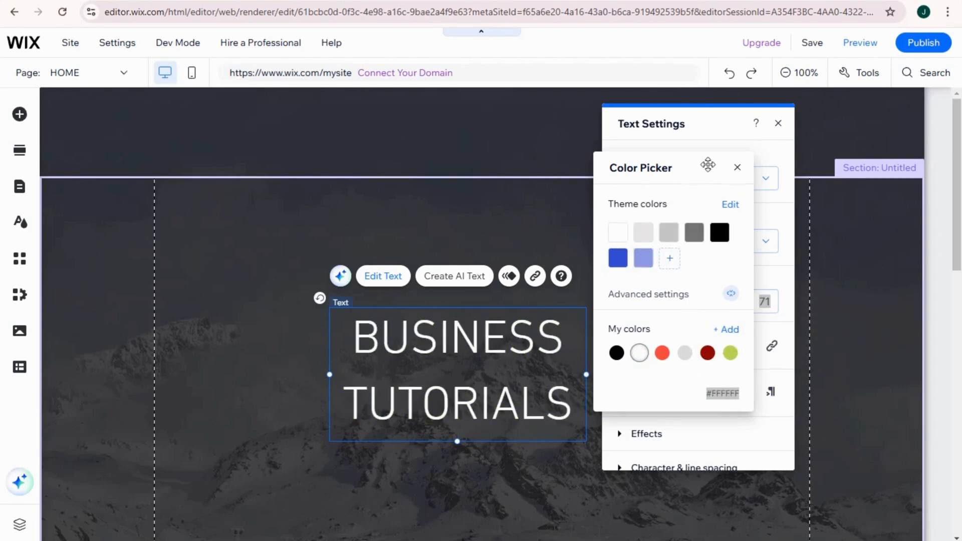
left_click(738, 168)
Make the heading bold in a slightly wider text box and apply text effect G to it.
left_click(625, 346)
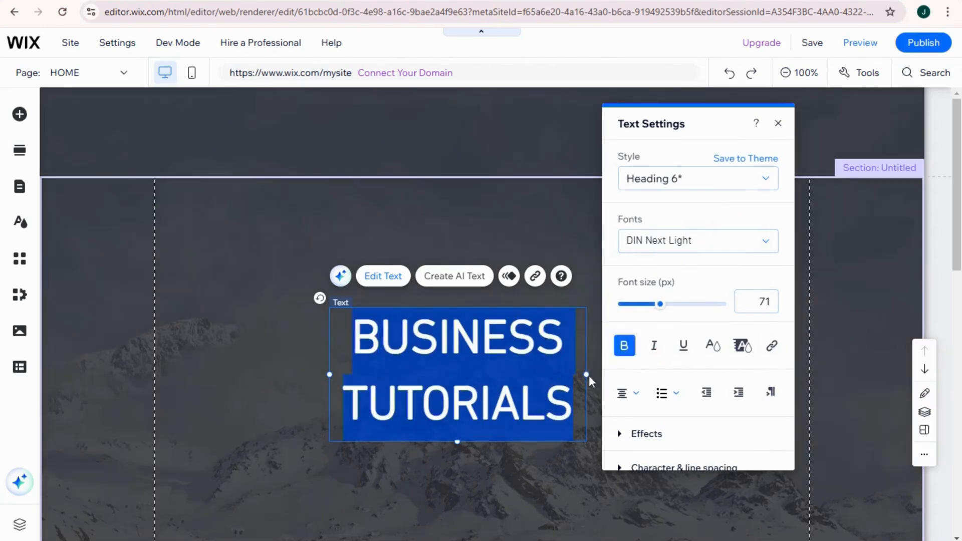
left_click_drag(591, 374, 606, 375)
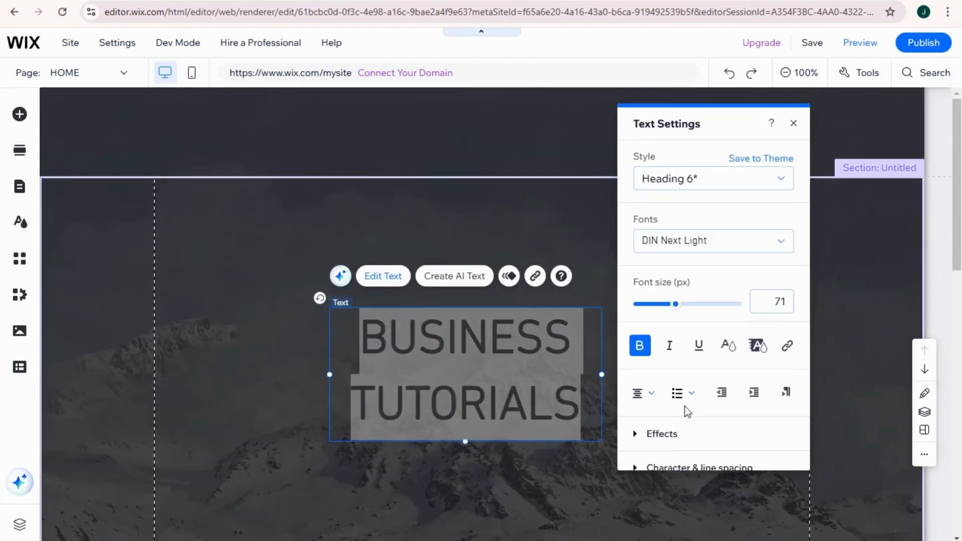
left_click(670, 433)
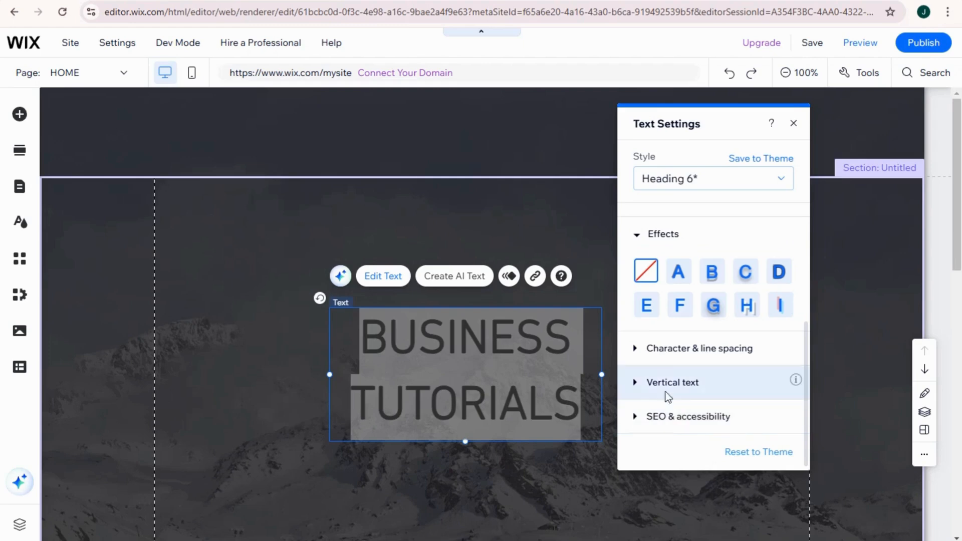
left_click(714, 309)
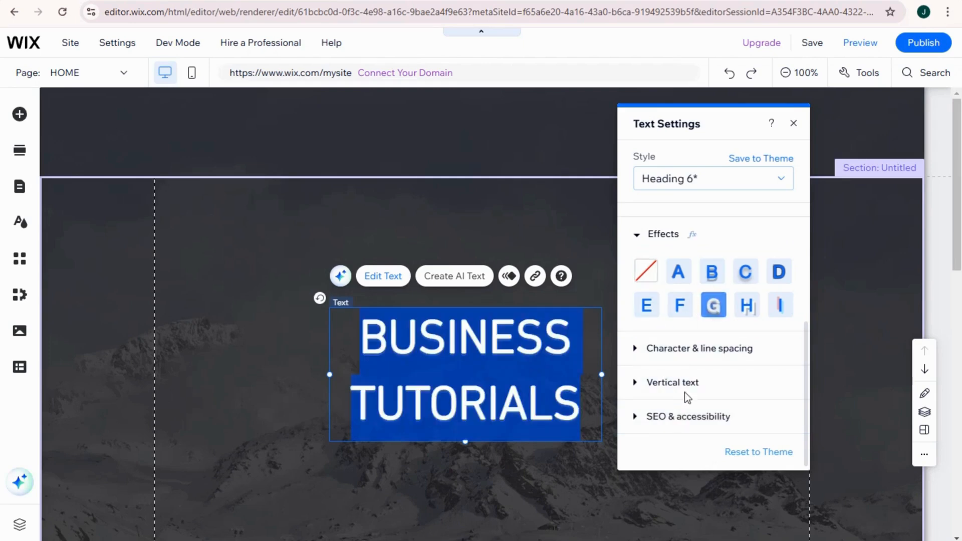
Set the heading's character spacing to 0.1 and its line spacing to automatic.
left_click(664, 351)
left_click_drag(675, 384, 654, 385)
left_click(639, 332)
left_click_drag(653, 279, 664, 279)
Widen the heading's text box on both sides so TUTORIALS fits on one line and move it up just below the header.
left_click(552, 378)
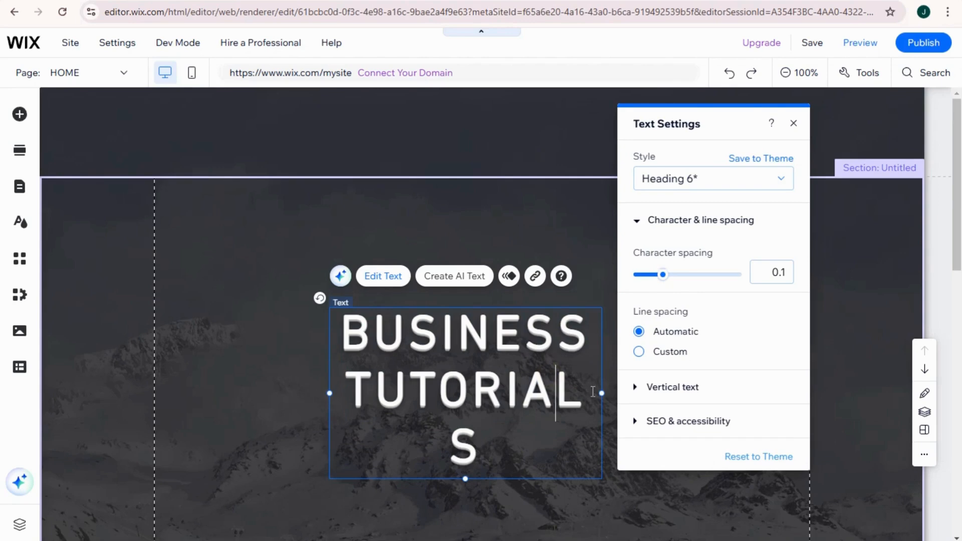
left_click(607, 394)
left_click(595, 394)
left_click_drag(601, 394, 714, 387)
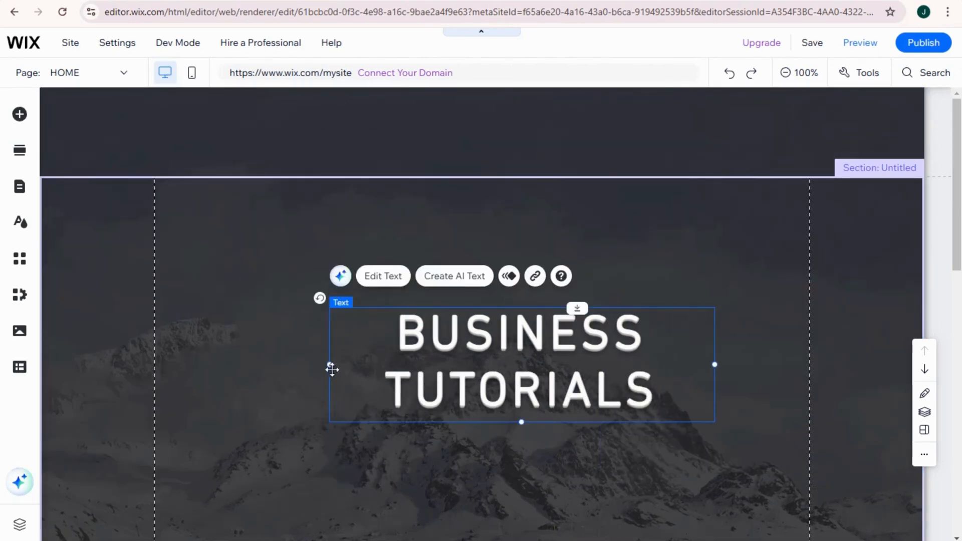
left_click_drag(332, 370, 222, 365)
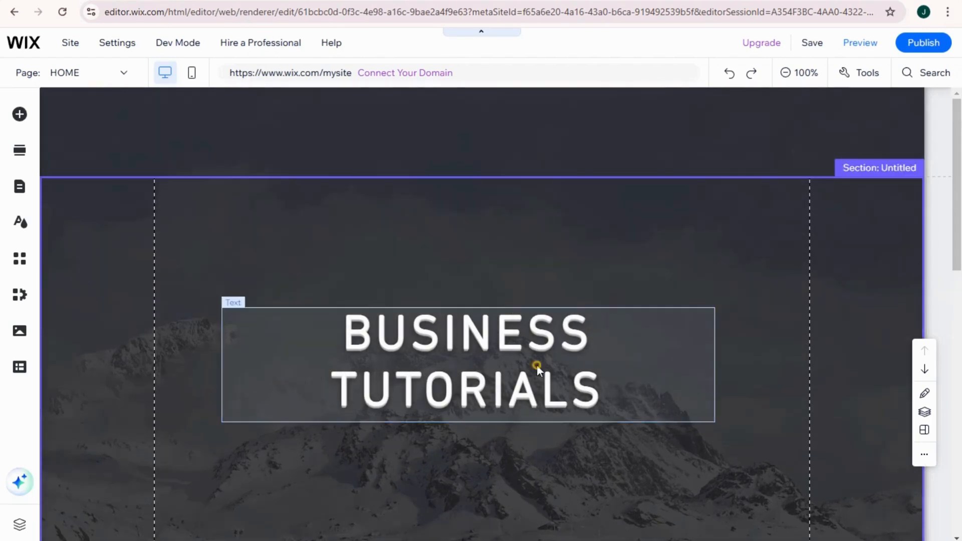
left_click_drag(537, 365, 558, 264)
left_click(194, 134)
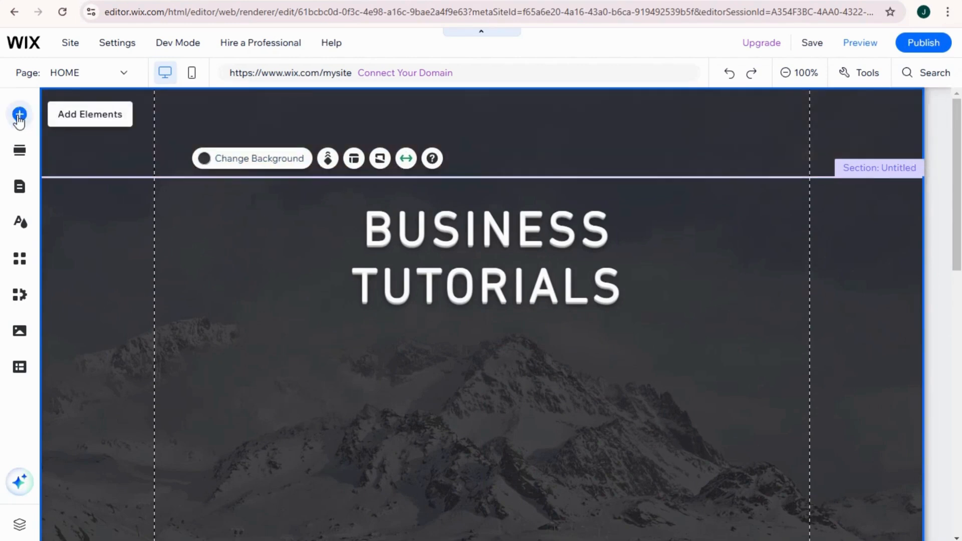
Duplicate the BUSINESS TUTORIALS heading, place the copy overlapping the header and narrow its text box.
left_click(458, 249)
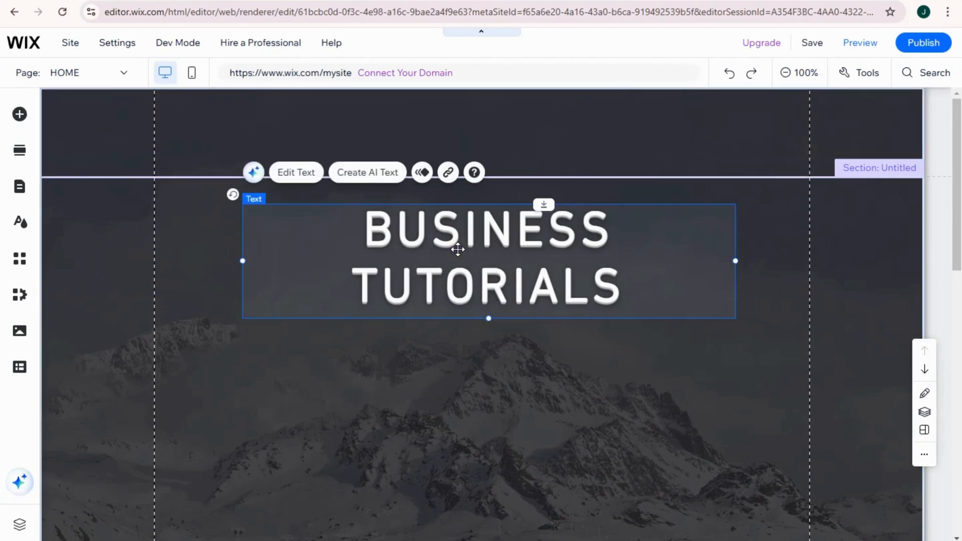
left_click_drag(457, 249, 454, 147)
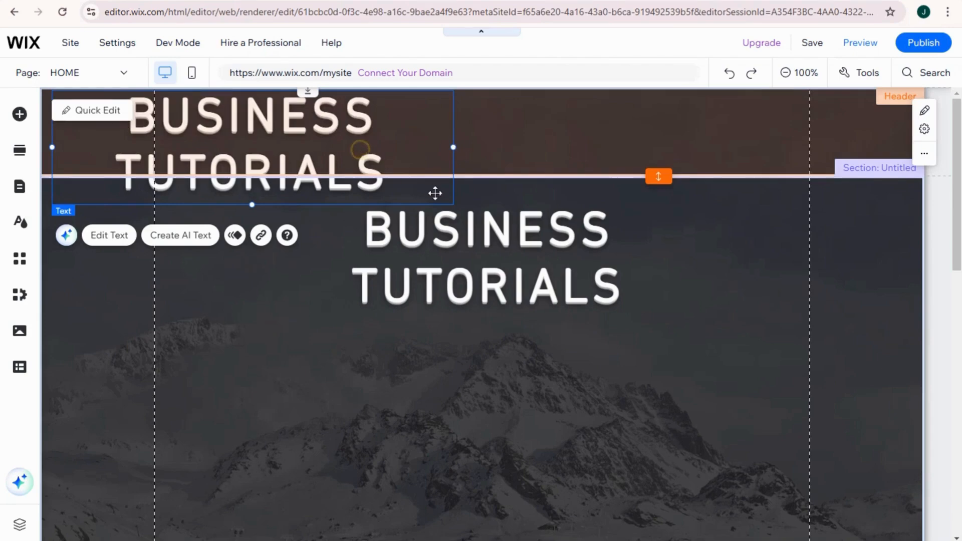
left_click_drag(435, 193, 518, 237)
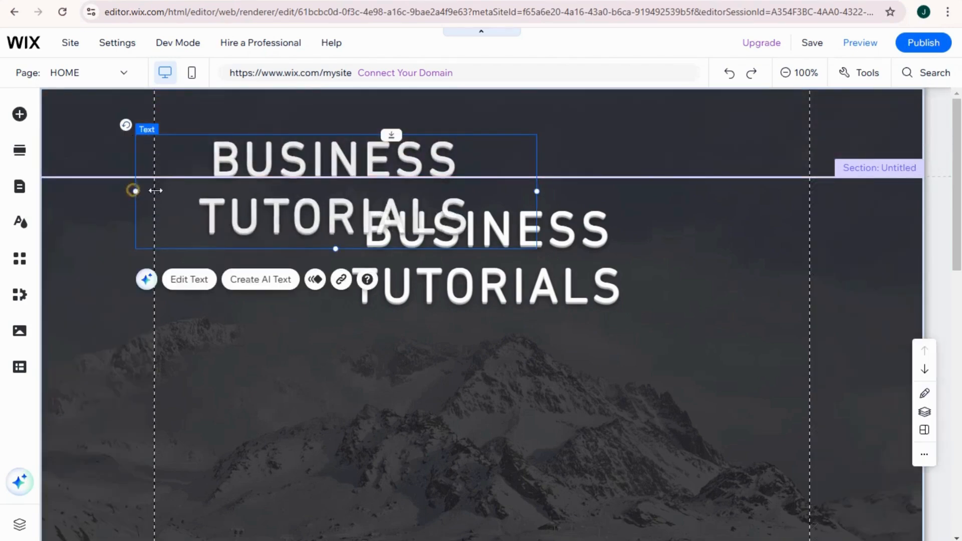
left_click_drag(156, 191, 228, 191)
Replace the copied heading's text with FRANCHISE and 101 on two lines.
double_click(307, 159)
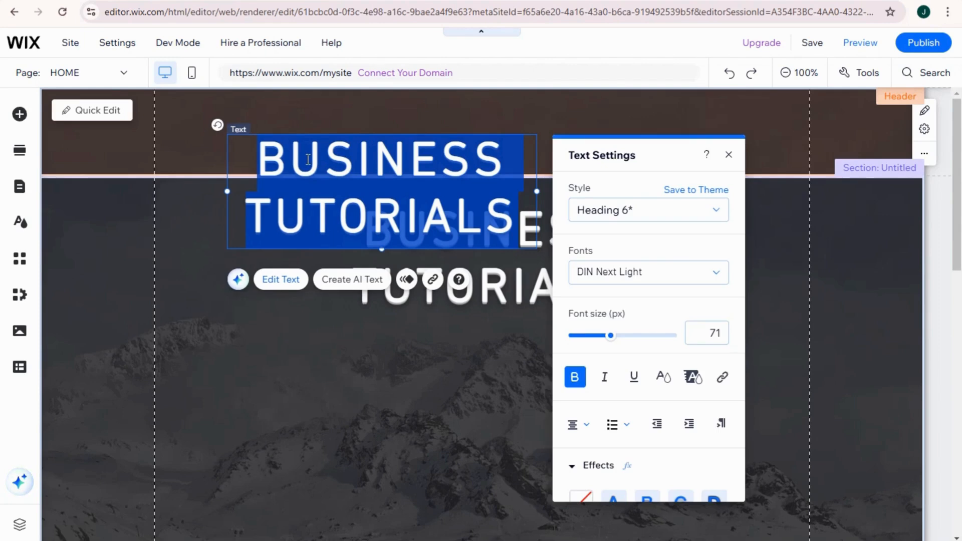
type("F")
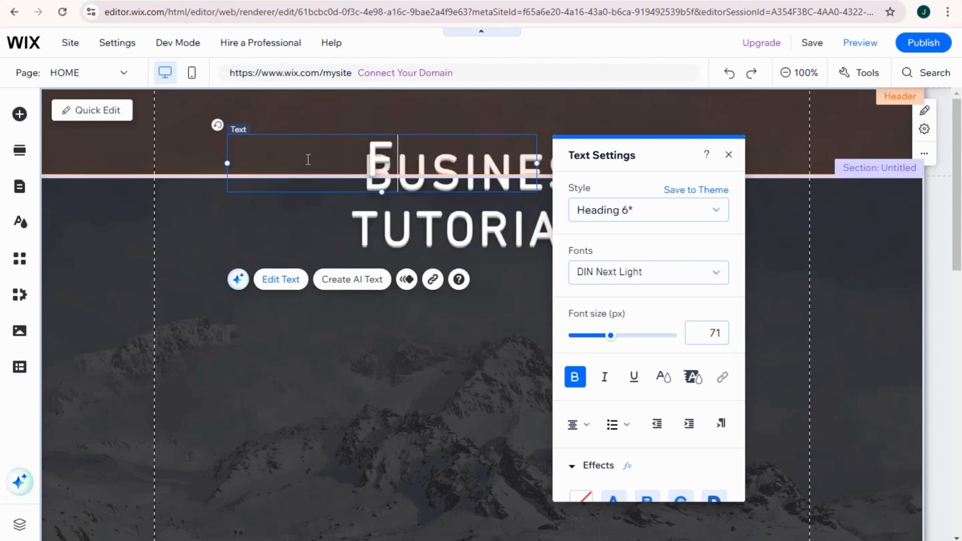
type("RANCHISE")
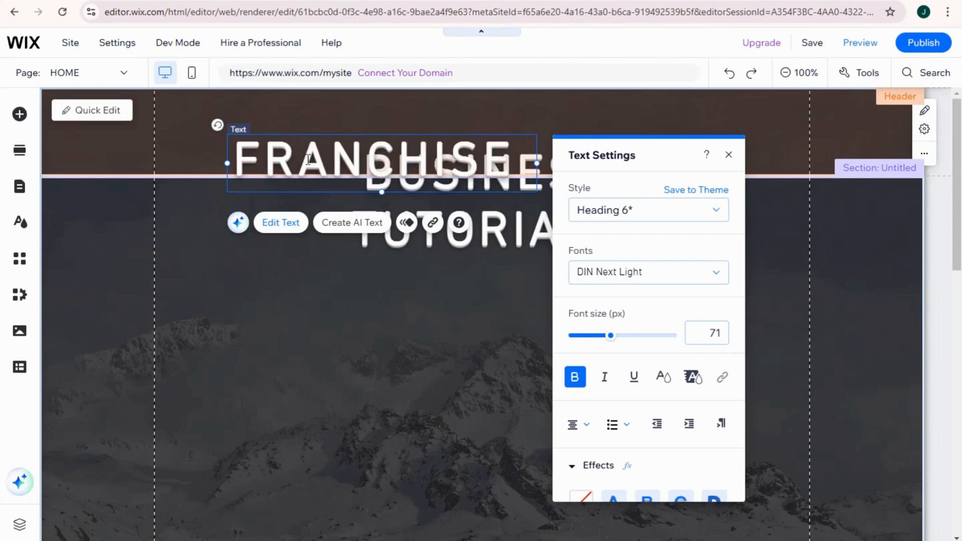
key("Return")
type("101")
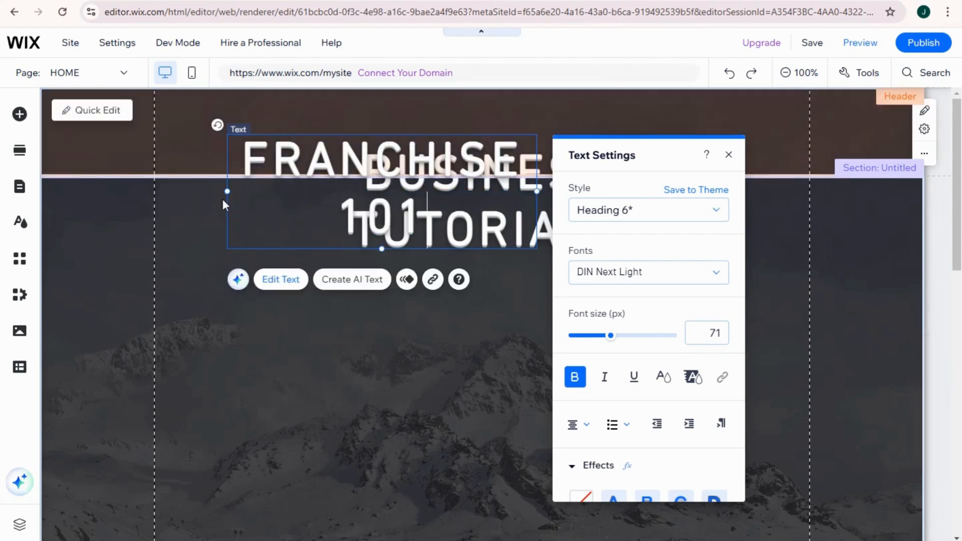
left_click(491, 321)
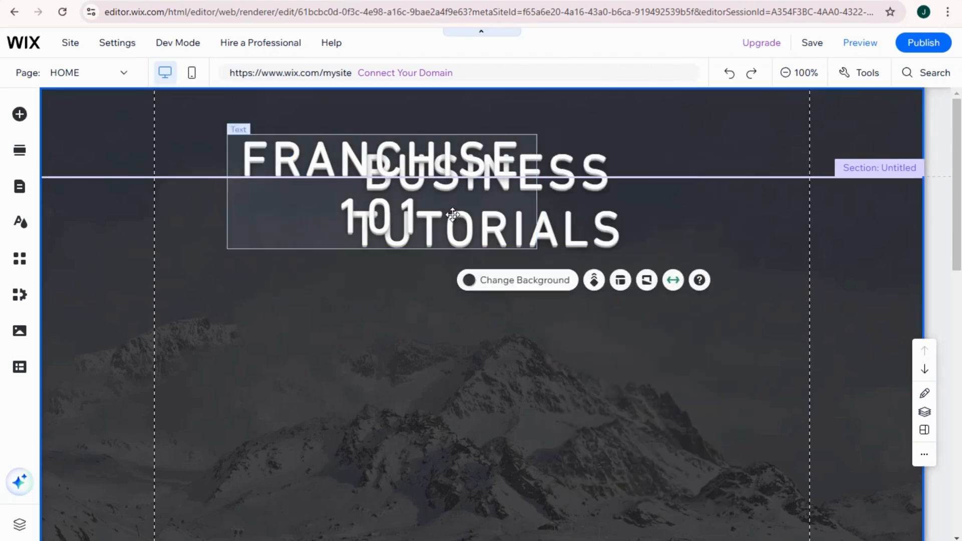
Move the FRANCHISE 101 text to the left side of the header, narrow its box and set its font size to 24 px.
left_click_drag(451, 211, 386, 163)
left_click_drag(471, 143, 324, 148)
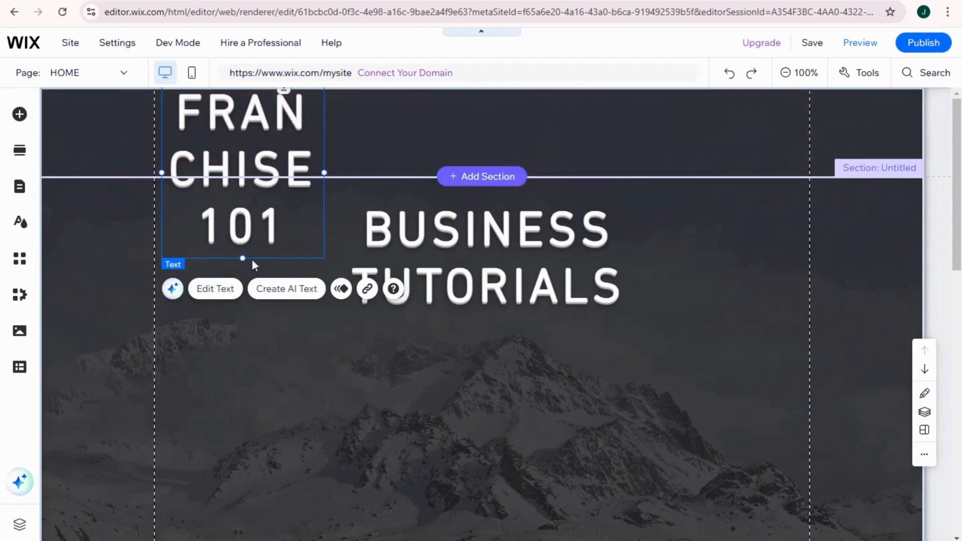
left_click(221, 290)
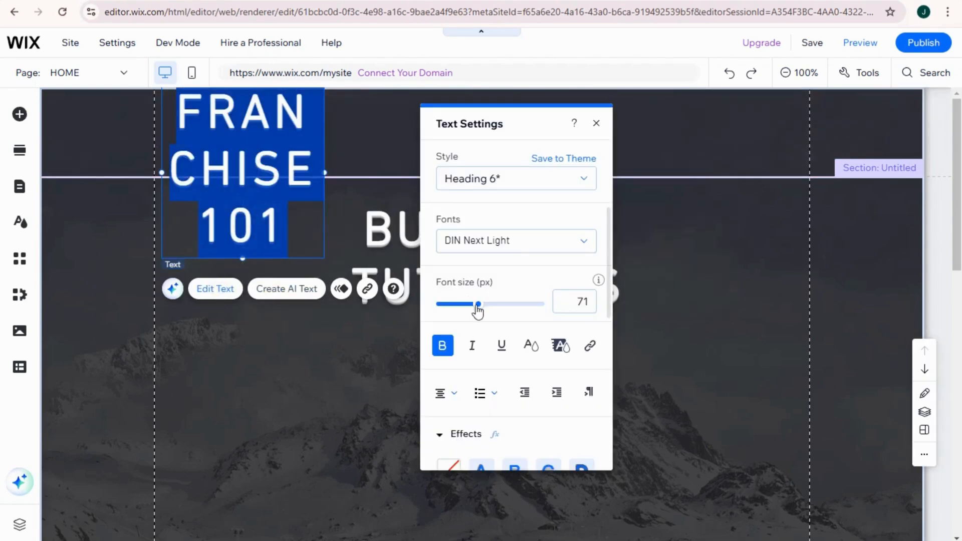
left_click_drag(478, 305, 449, 308)
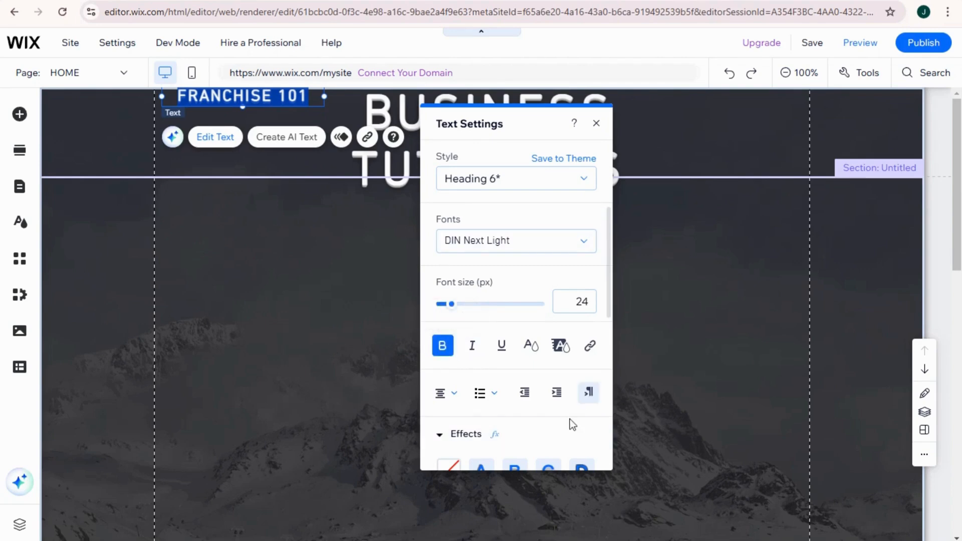
Color the FRANCHISE 101 text yellow-green (#BADA55) and close its text settings.
scroll(552, 411, "down", 3)
left_click(464, 307)
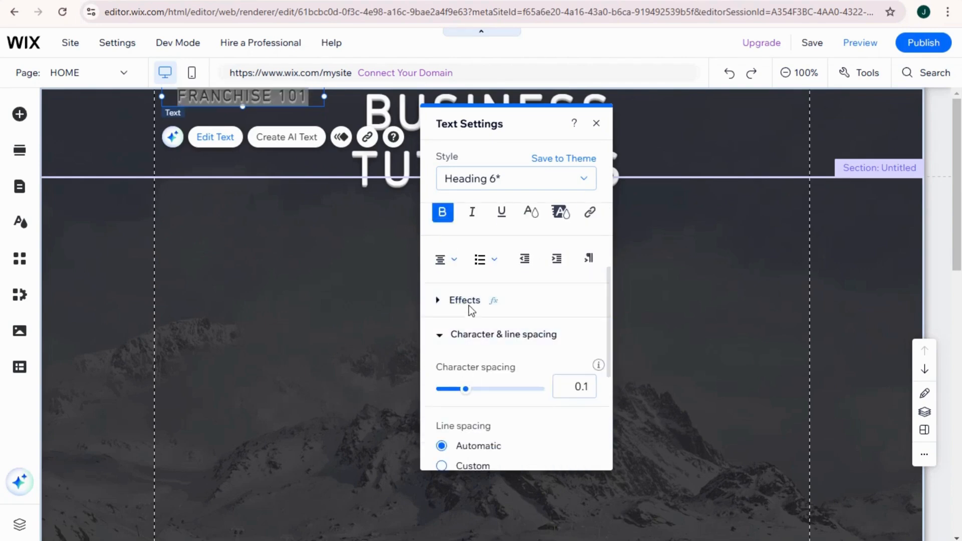
left_click(531, 212)
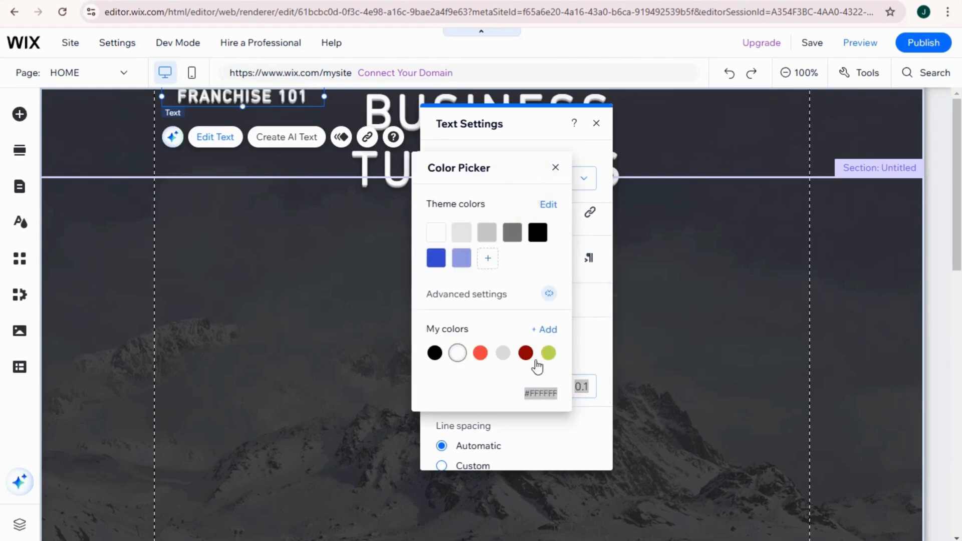
left_click(549, 354)
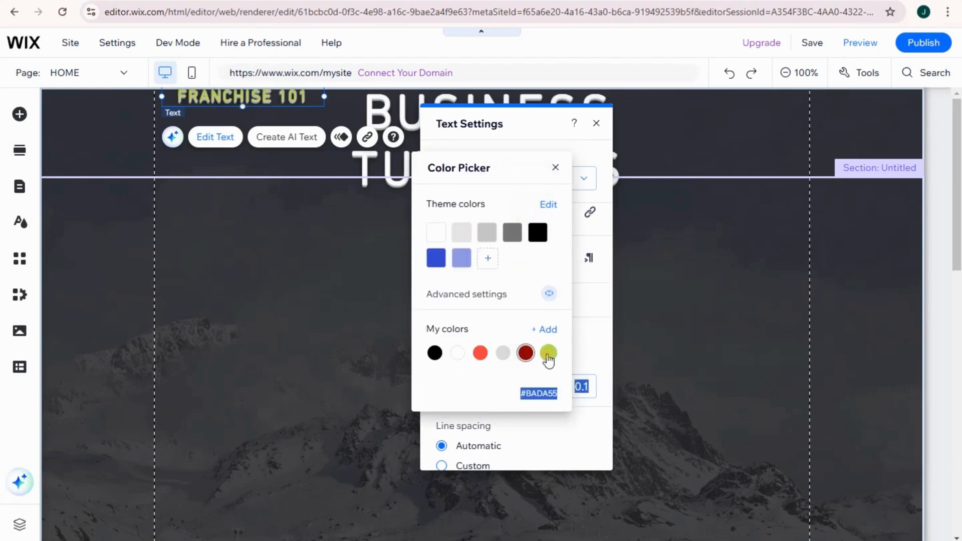
left_click(307, 368)
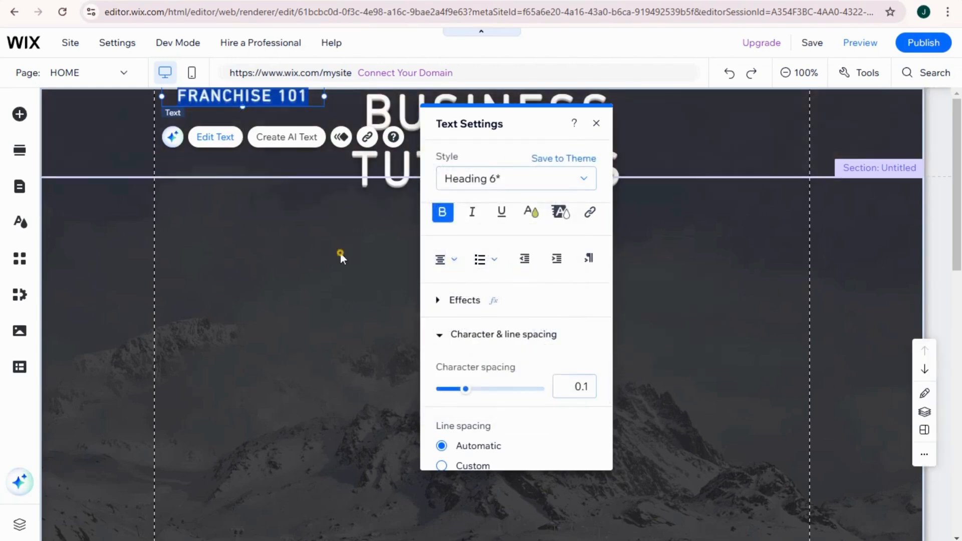
left_click(602, 122)
Move the BUSINESS TUTORIALS heading down below the header and lower FRANCHISE 101 within the header.
left_click_drag(537, 192, 535, 243)
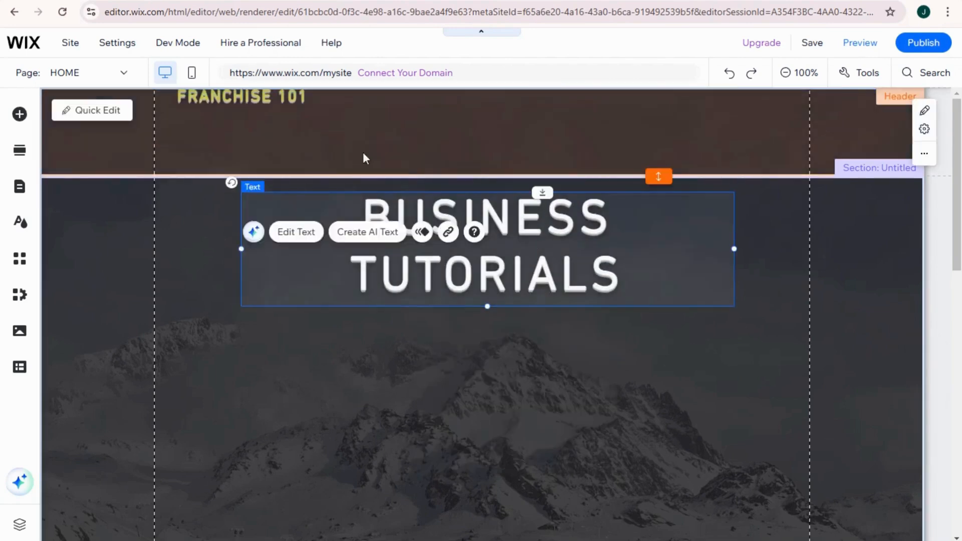
left_click(290, 97)
left_click_drag(289, 98, 288, 144)
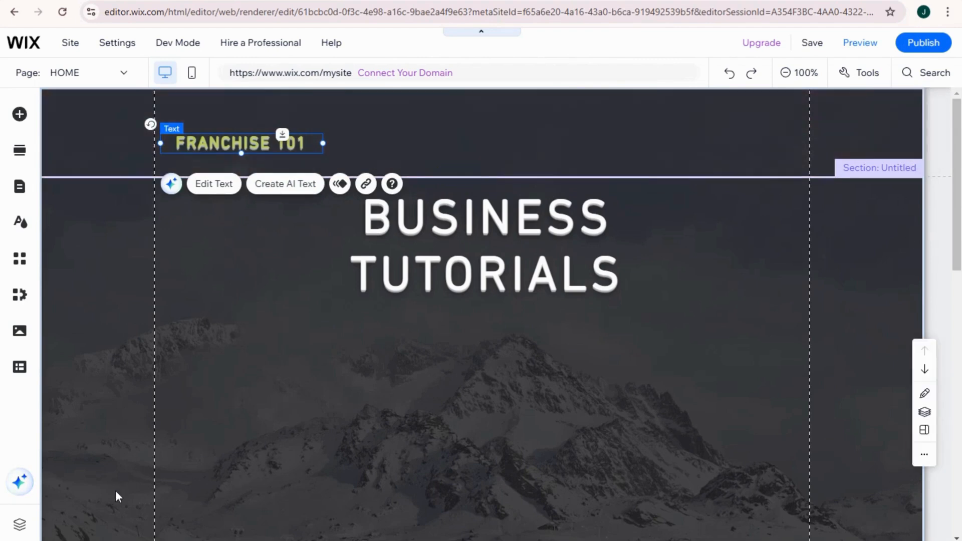
Add a horizontal menu and place it in the header beside the FRANCHISE 101 text.
left_click(19, 123)
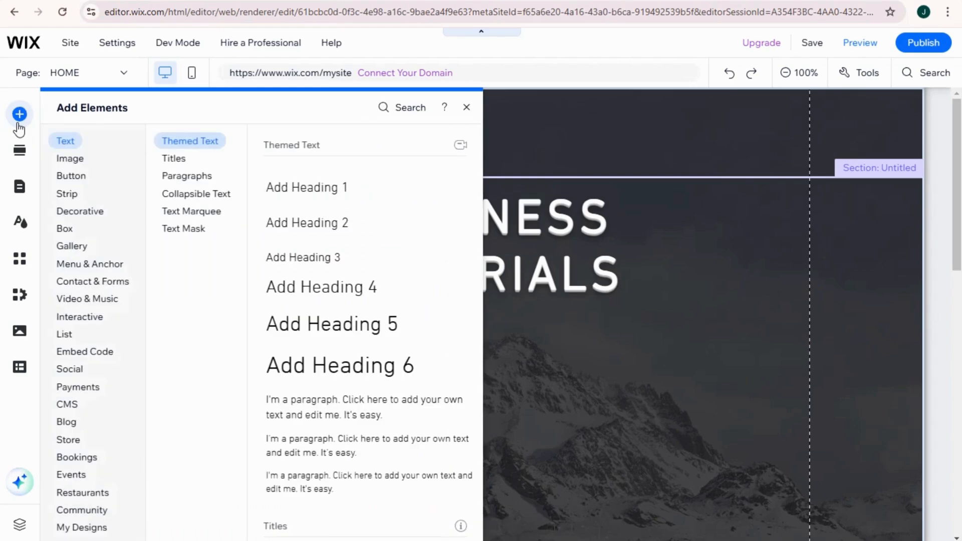
mouse_move(82, 263)
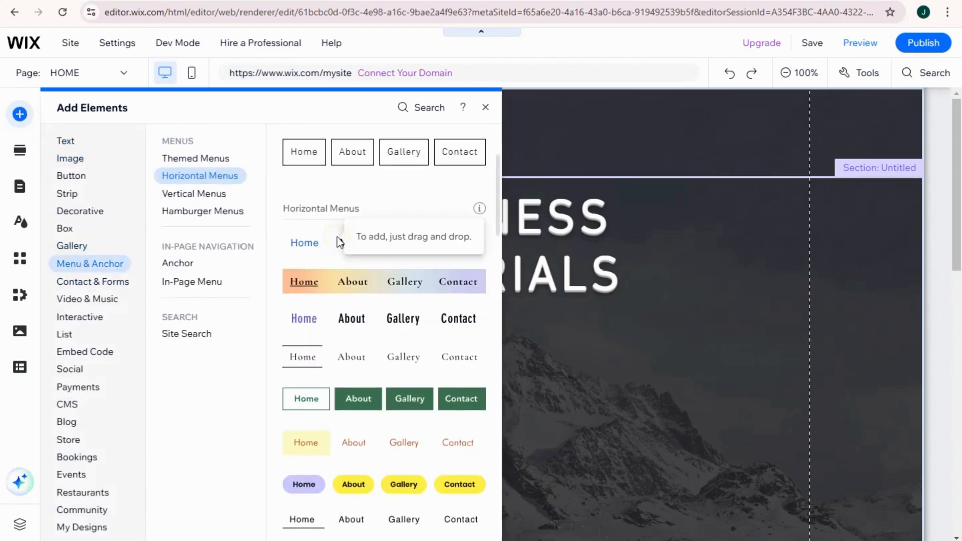
left_click(336, 241)
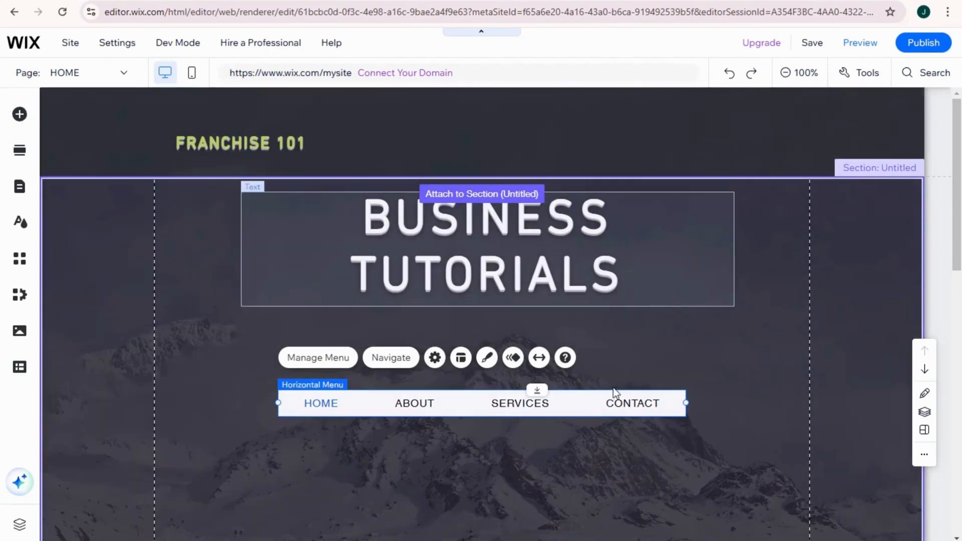
left_click_drag(617, 392, 652, 140)
left_click(442, 378)
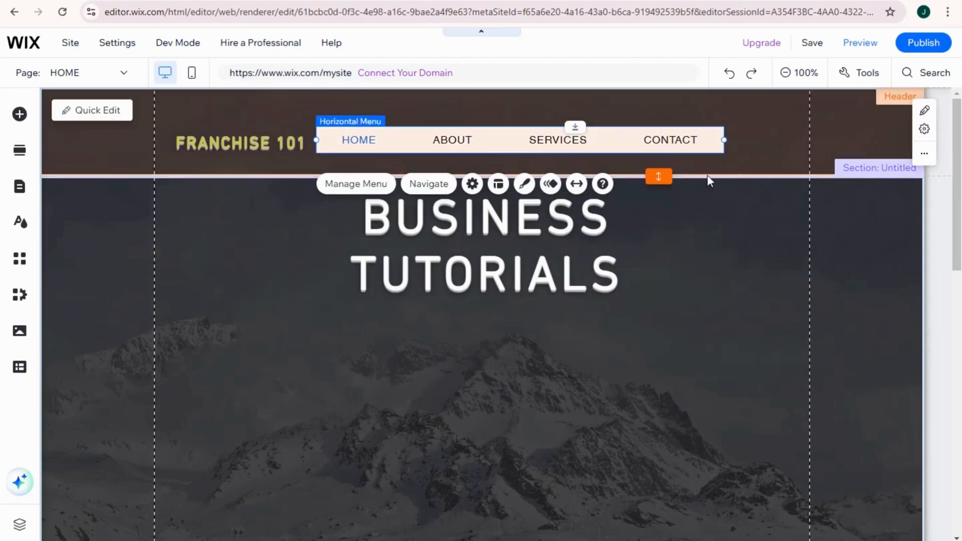
Refresh the page to get the latest version of the site.
left_click(523, 252)
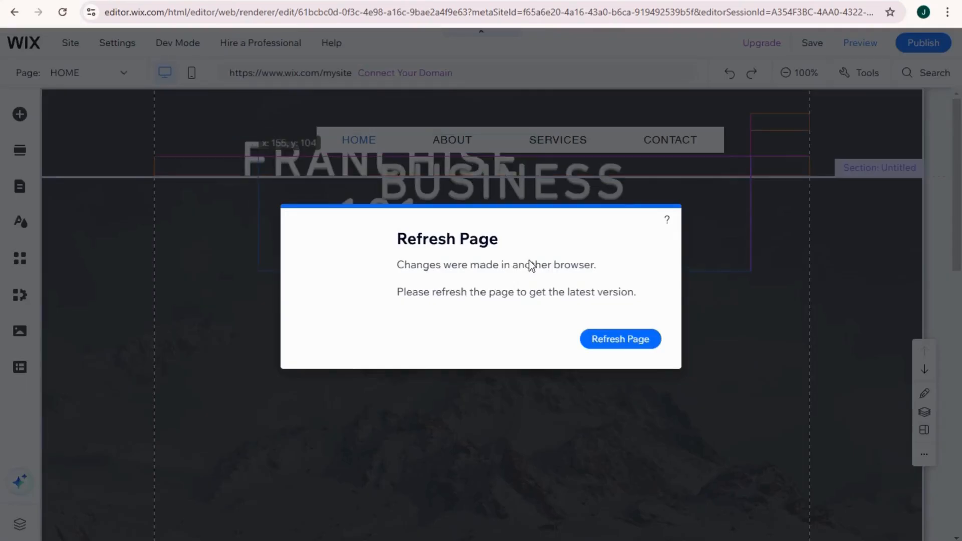
left_click(618, 339)
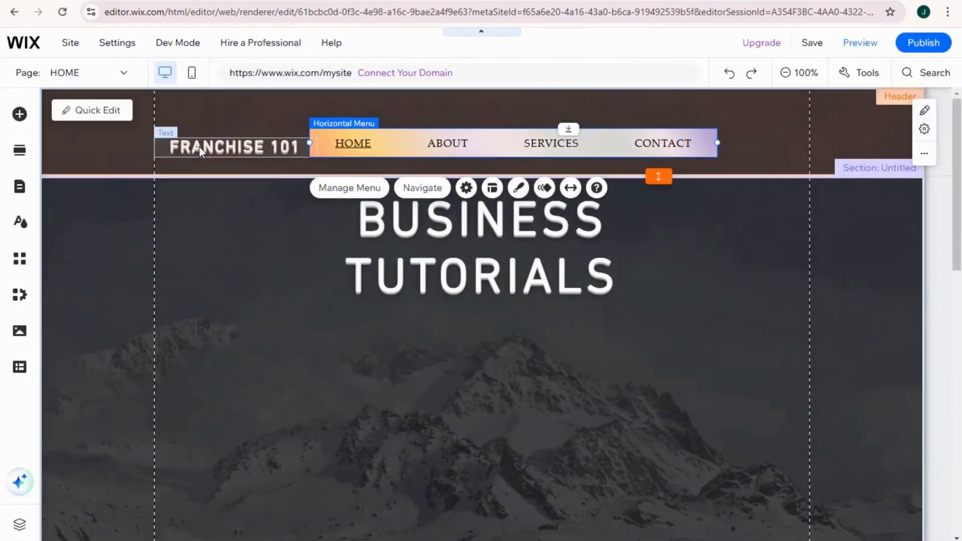
Add the navy SEND button and place it at the right end of the header beyond the menu.
left_click(19, 115)
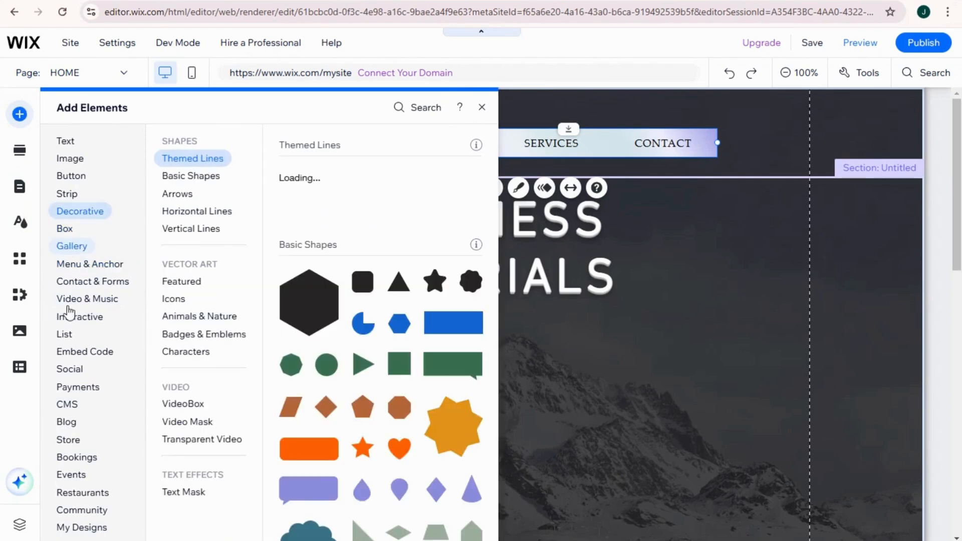
mouse_move(77, 179)
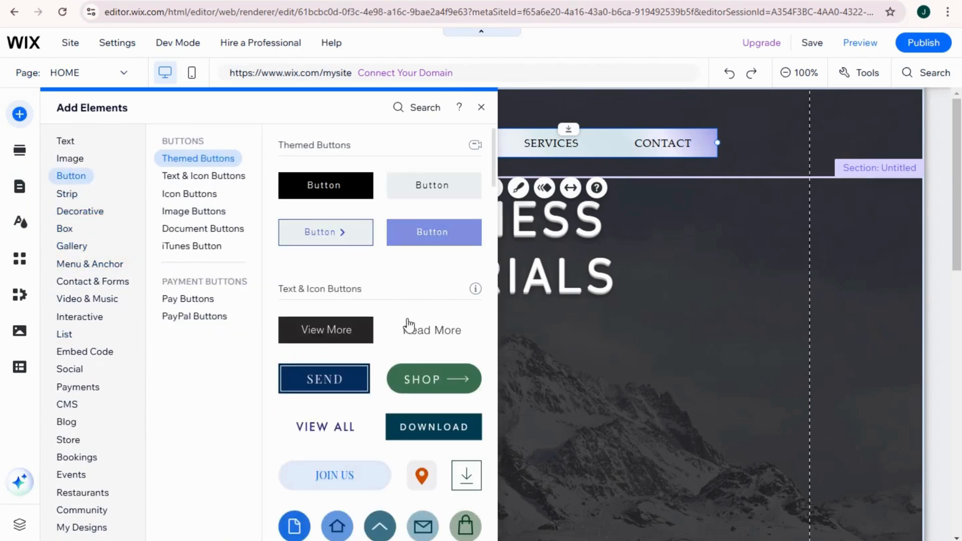
left_click_drag(340, 379, 482, 398)
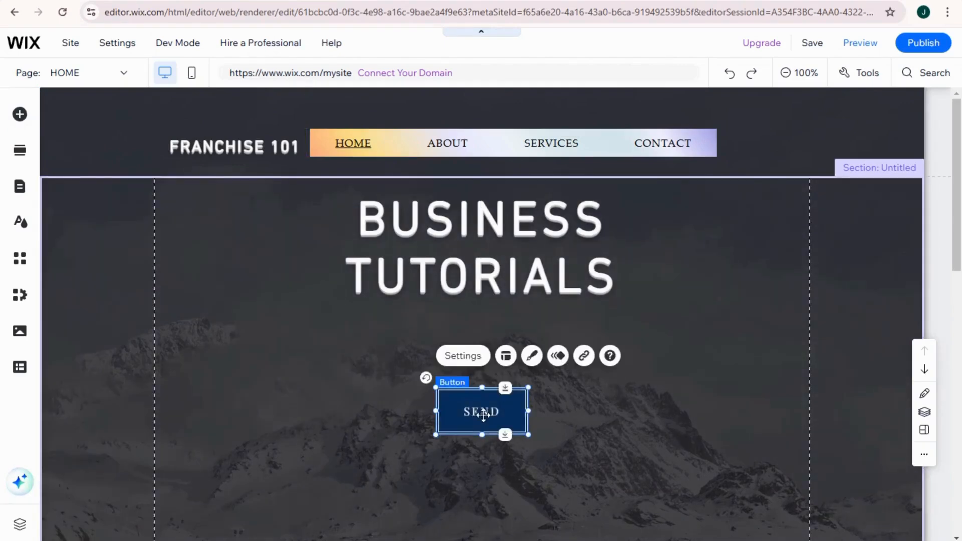
left_click_drag(488, 409, 857, 141)
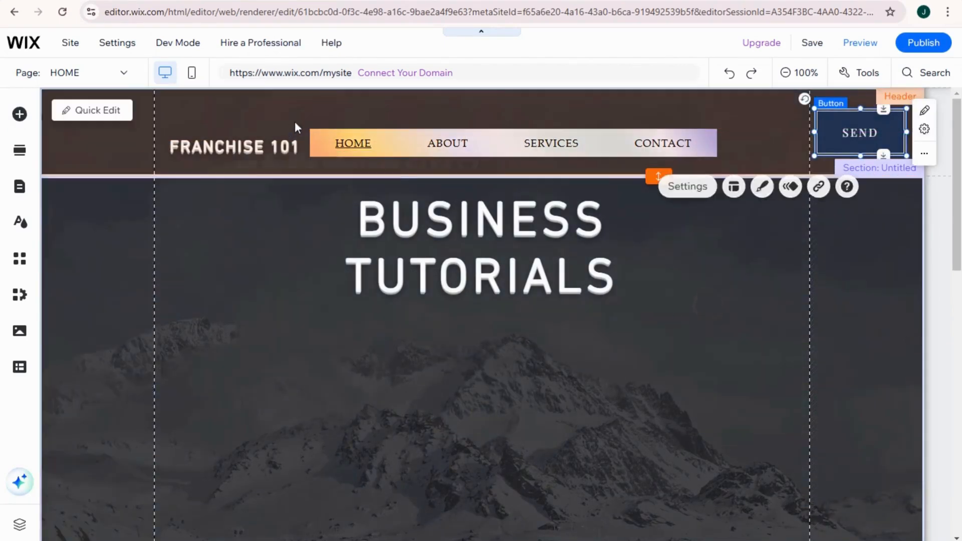
left_click(138, 275)
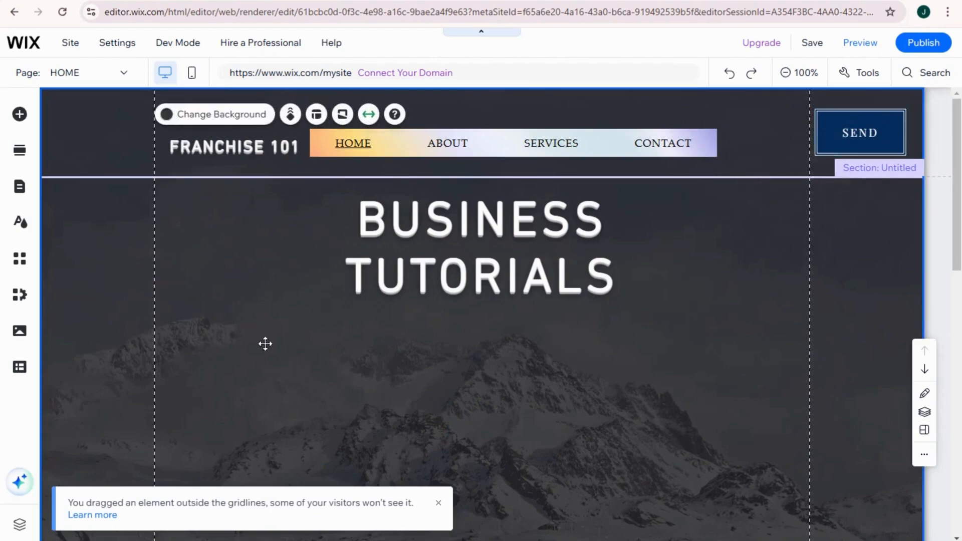